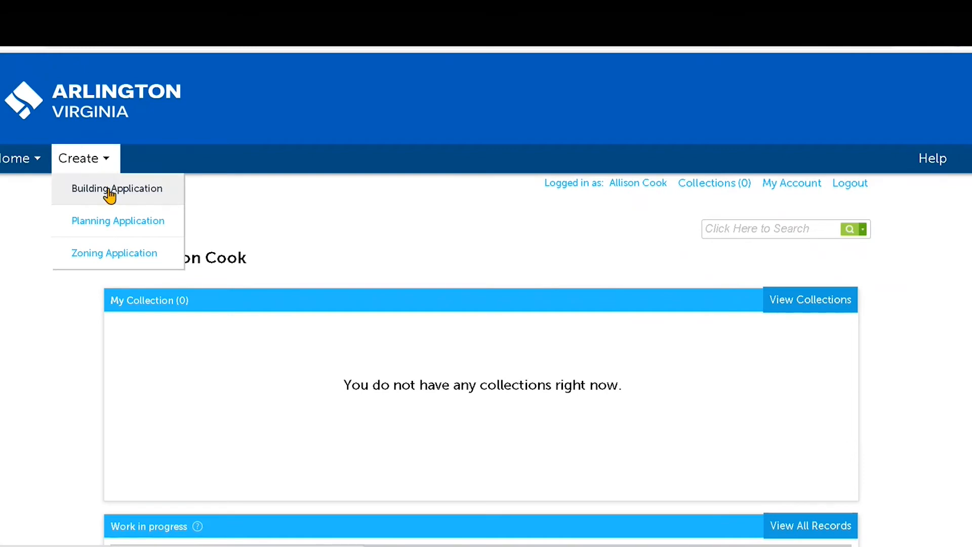
Step: Start a new Building Application and pick Plumbing from the record type list
click(112, 189)
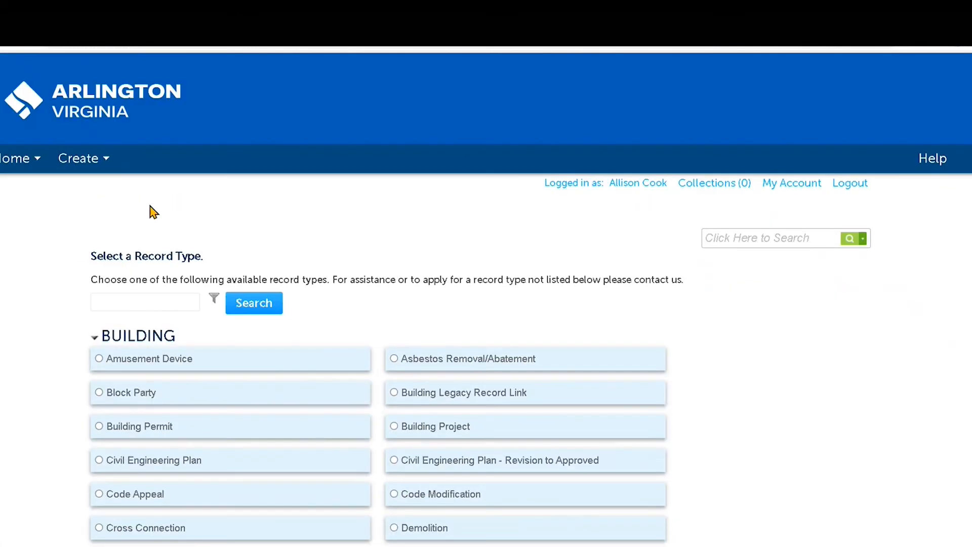
scroll(151, 211, down, 8)
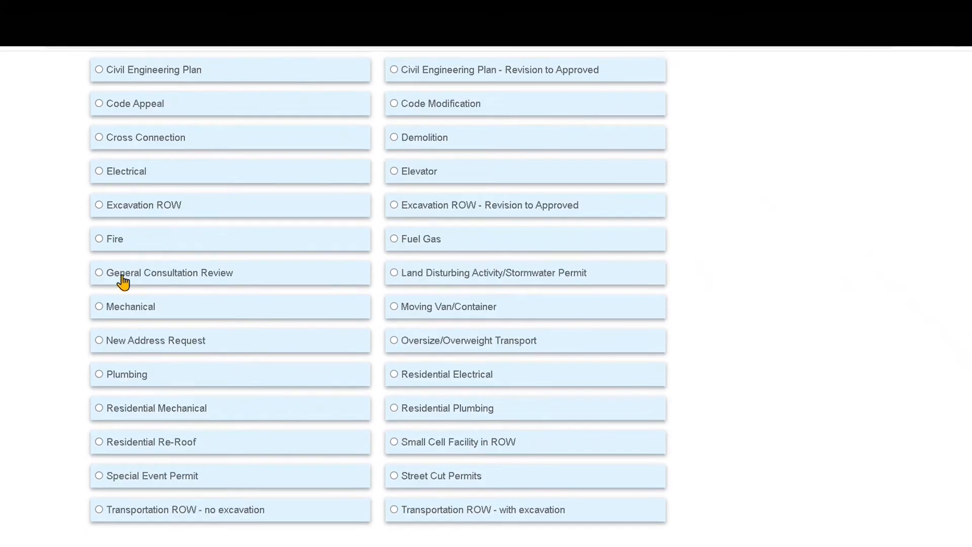
click(100, 375)
scroll(101, 377, down, 3)
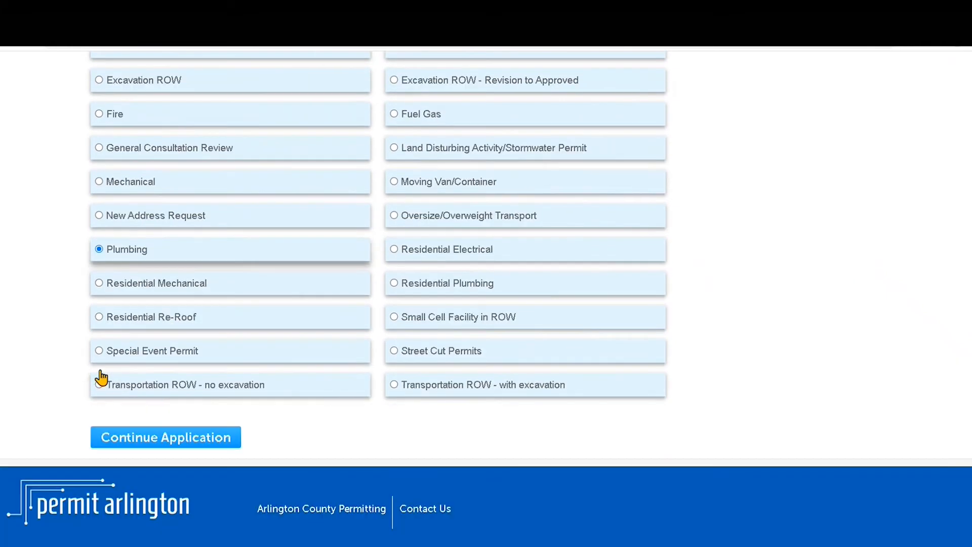
Step: Continue the Plumbing application and search project addresses for street number 2200
click(126, 436)
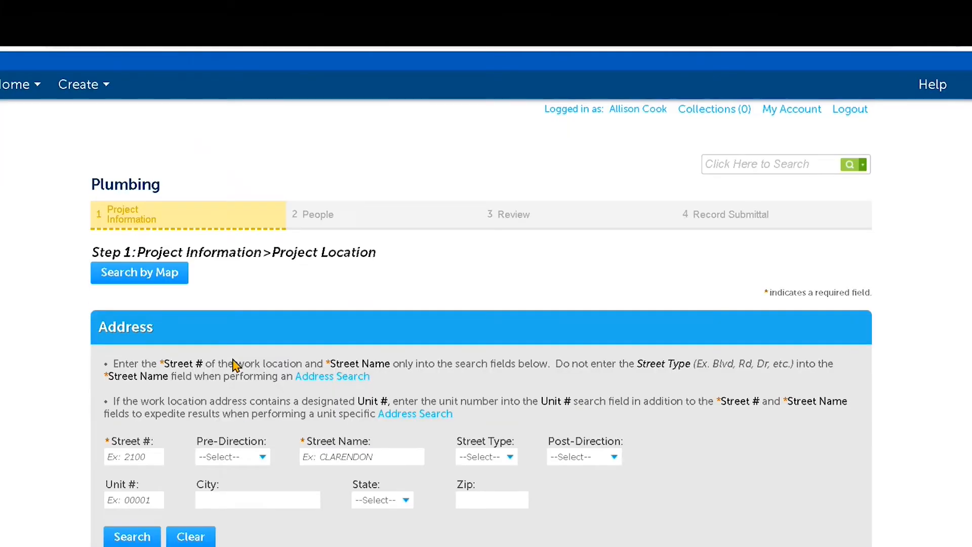
scroll(235, 364, down, 3)
click(144, 306)
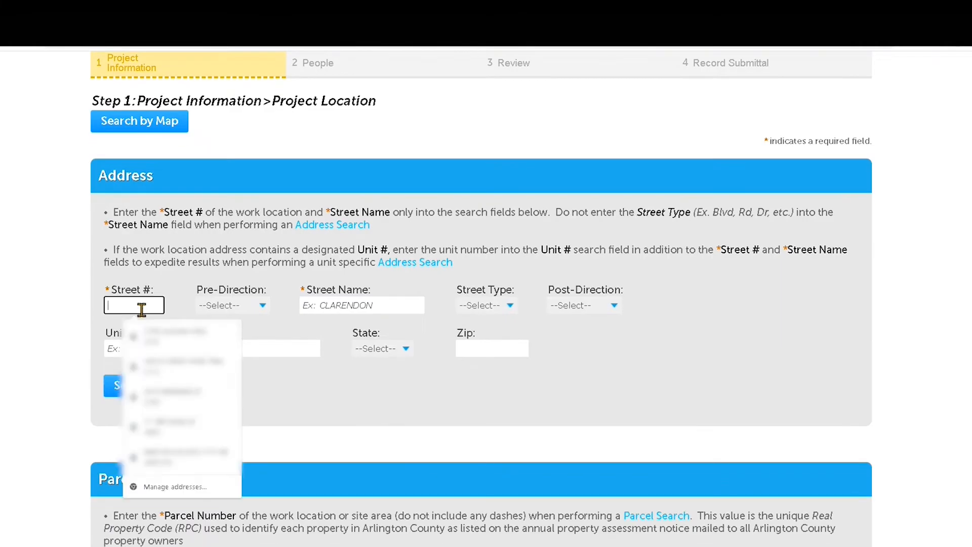
scroll(143, 308, down, 1)
text(2200)
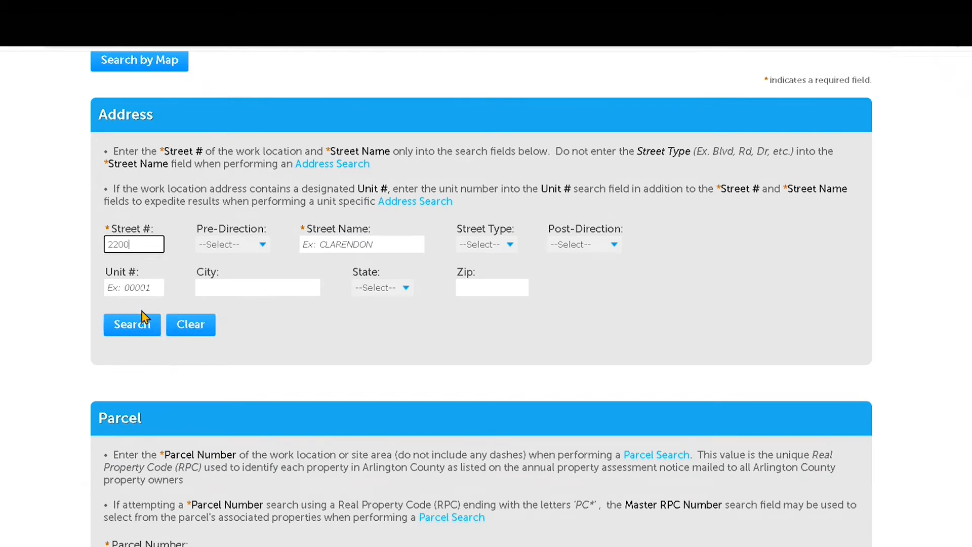
click(124, 336)
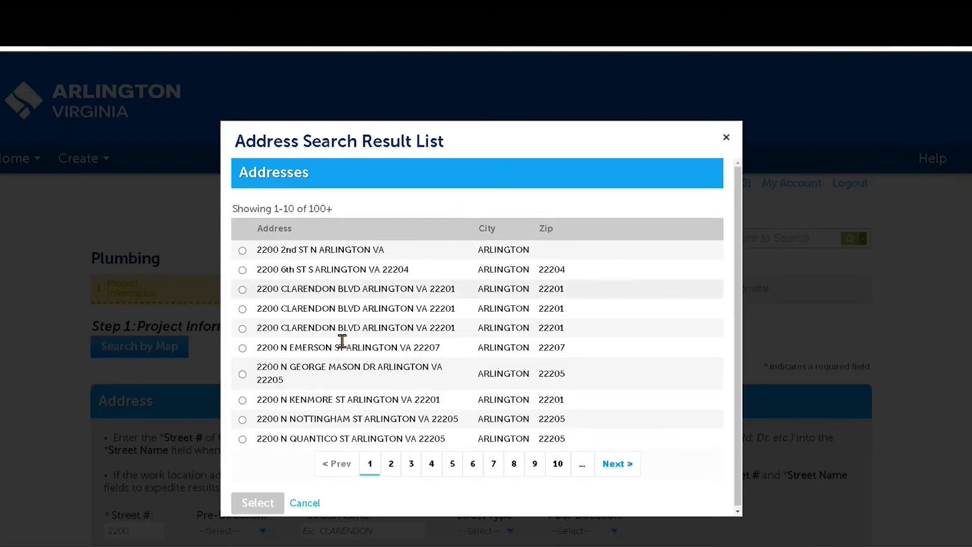
Step: Select the second 2200 CLARENDON BLVD result to fill in address, parcel 18004067 and owner
click(242, 287)
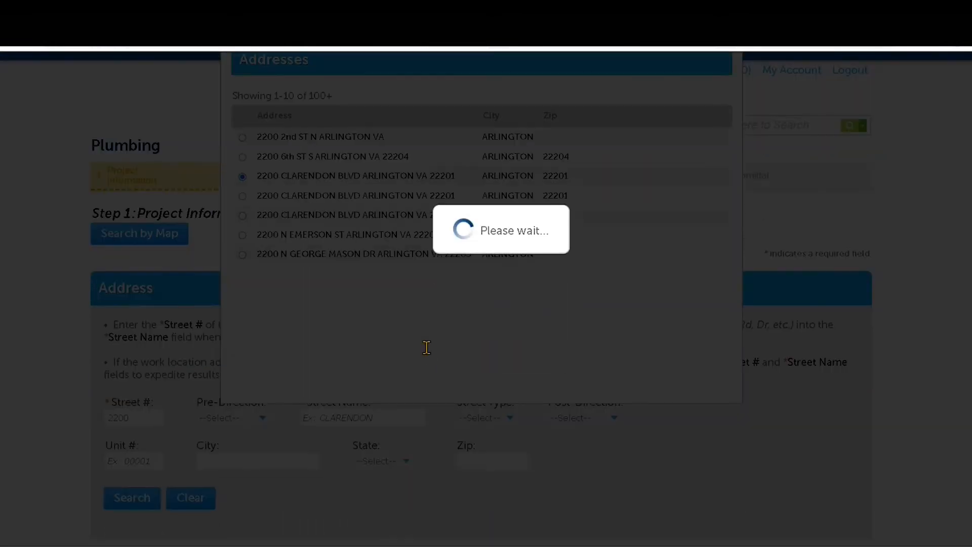
scroll(424, 238, down, 5)
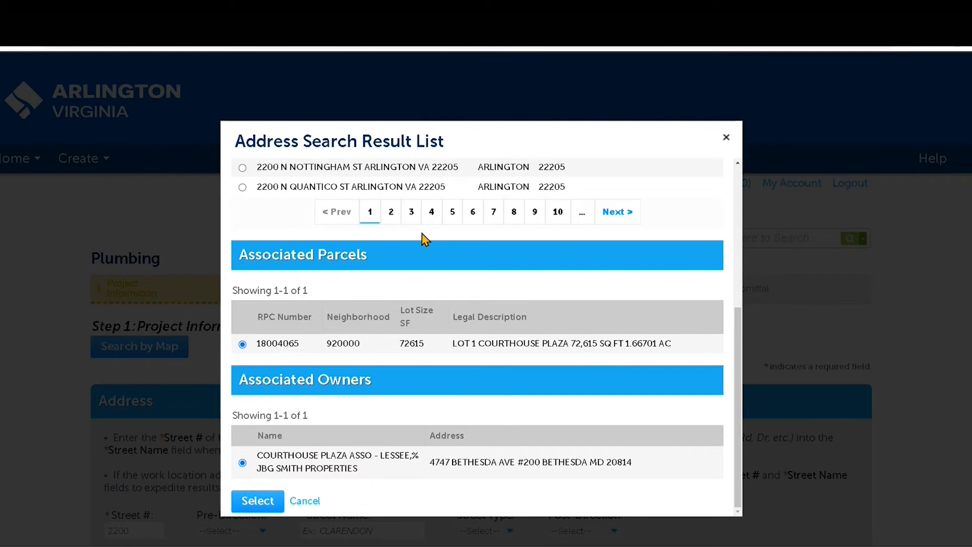
scroll(319, 366, up, 3)
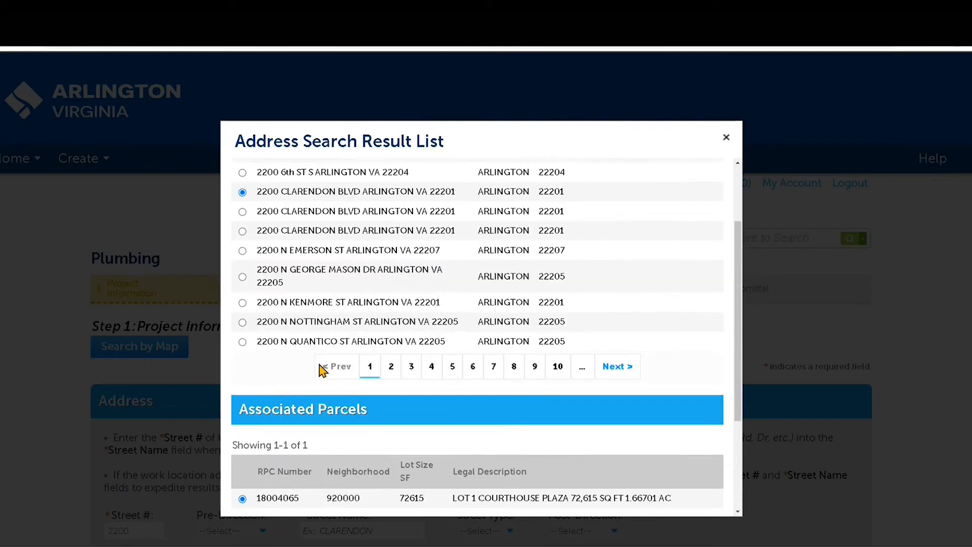
scroll(320, 366, up, 1)
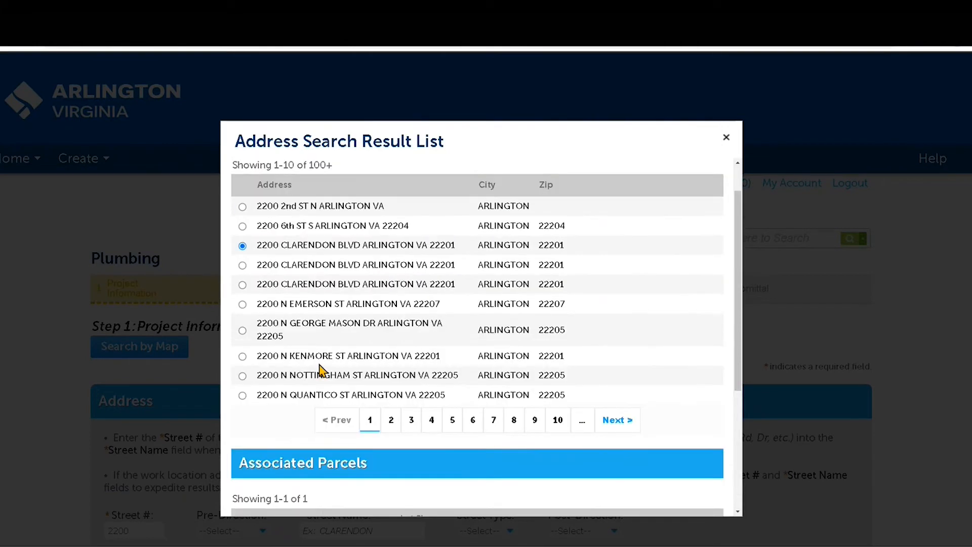
click(242, 266)
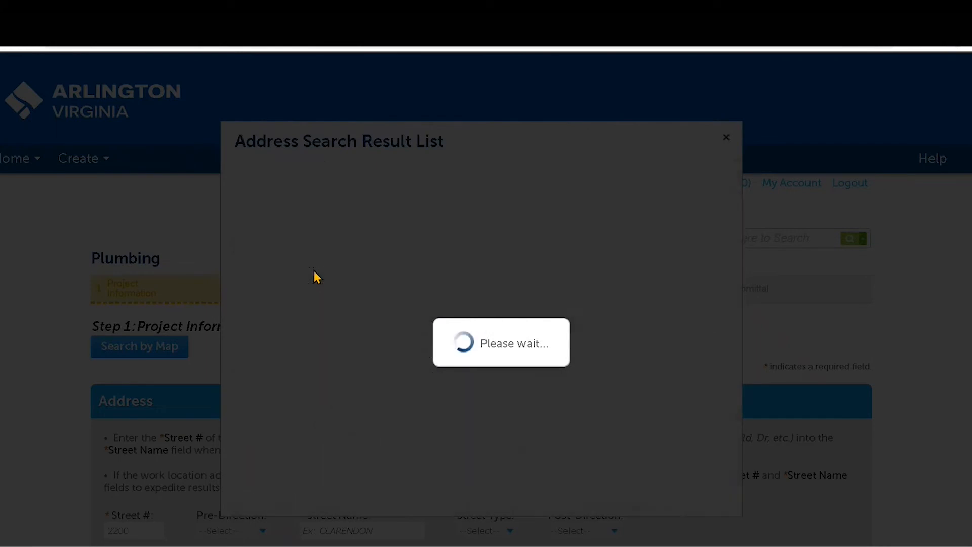
scroll(314, 273, down, 4)
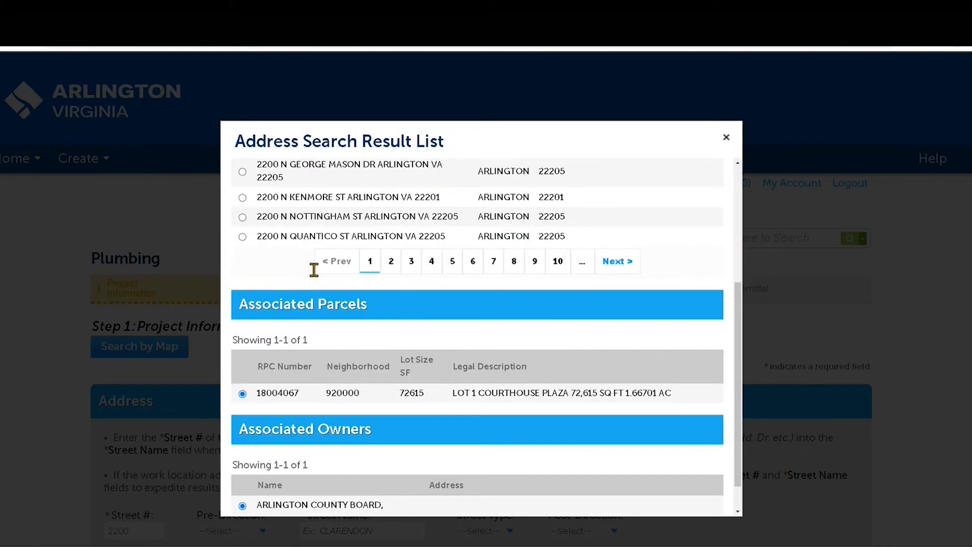
scroll(314, 270, down, 1)
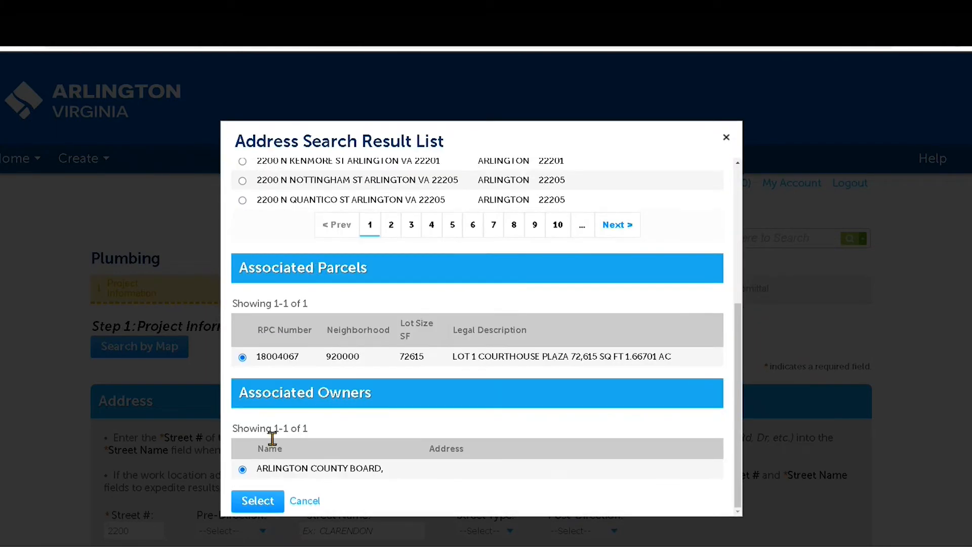
click(255, 511)
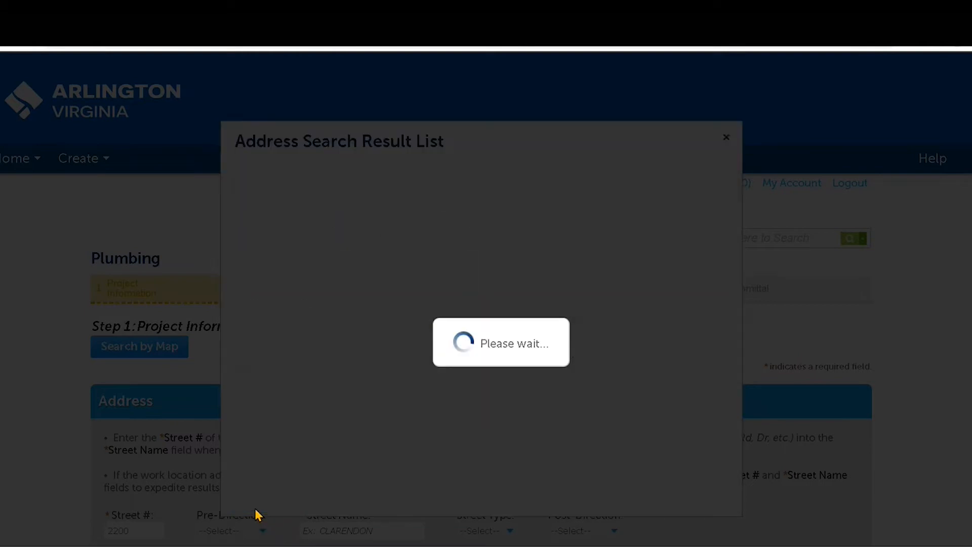
scroll(393, 414, down, 10)
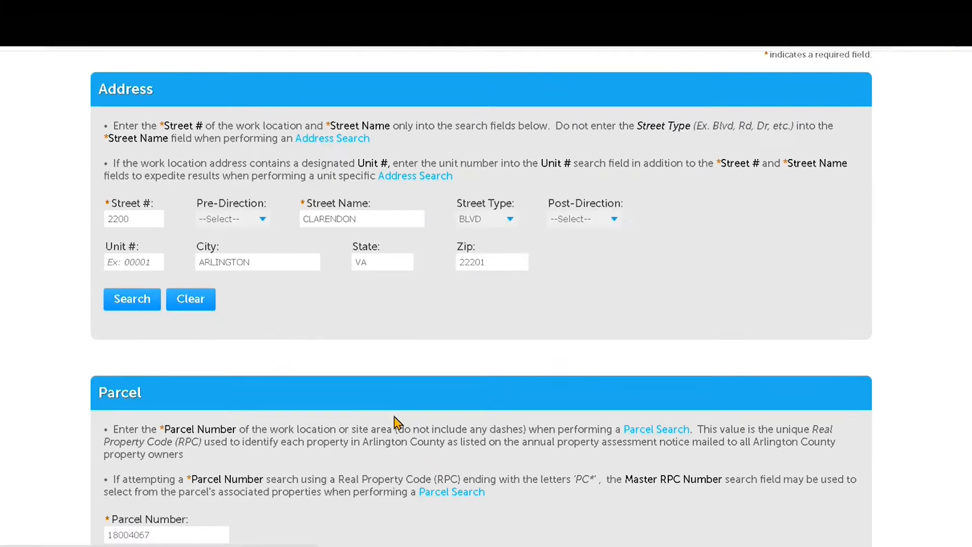
scroll(397, 423, down, 6)
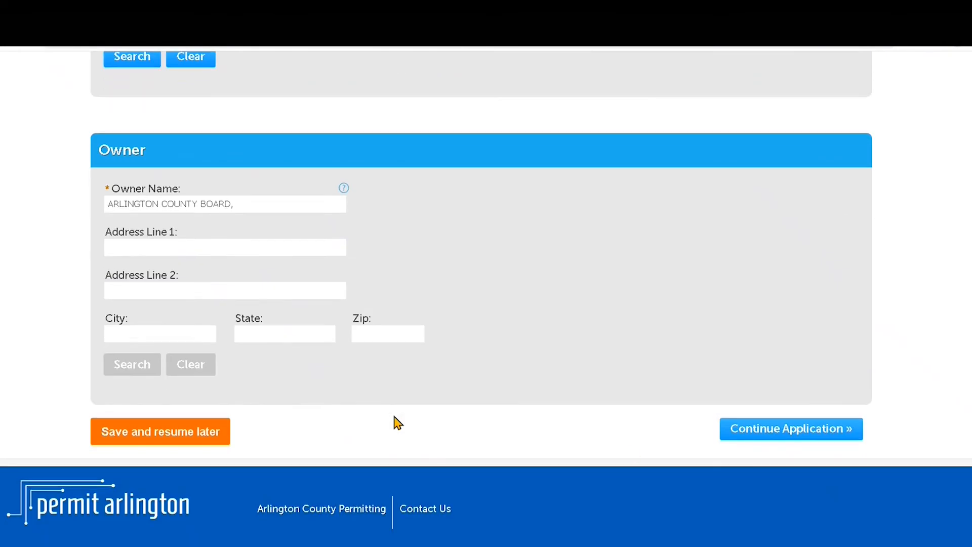
Step: Answer No to both residential questions, enter floors 5-10 and VUSBC Edition 2018
click(748, 441)
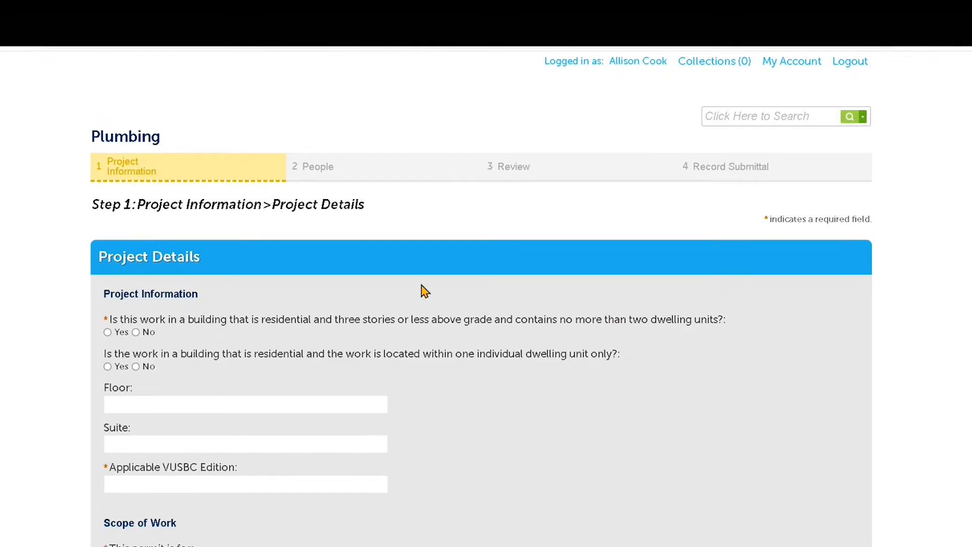
scroll(421, 285, down, 2)
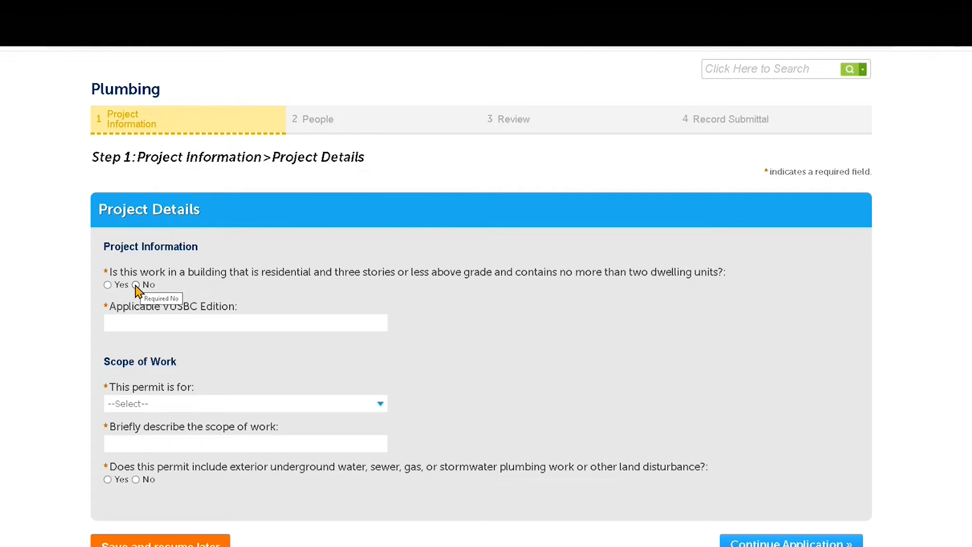
click(136, 285)
click(135, 322)
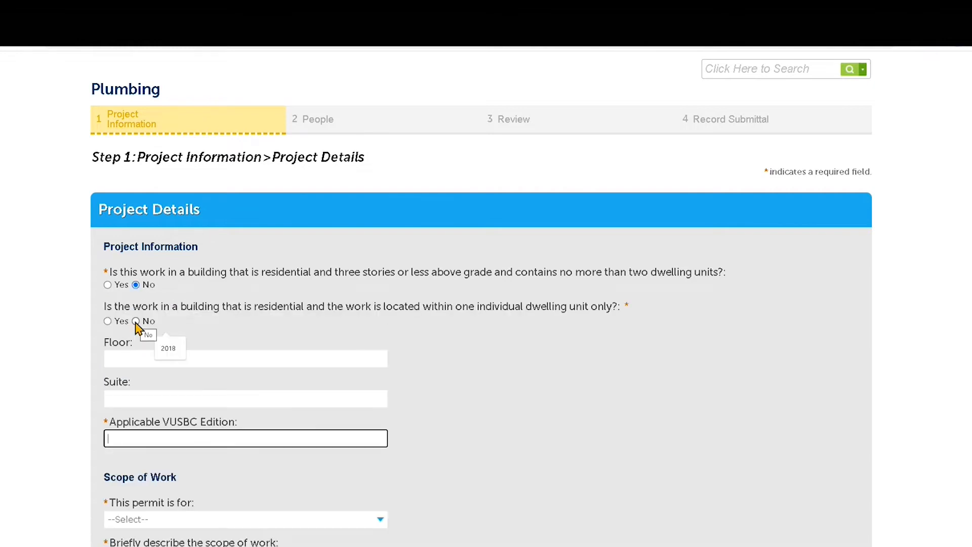
click(136, 322)
click(131, 357)
text(5-10)
click(134, 437)
text(2018)
Step: Set coverage to Both Plumbing and Gas, scope to Tenant renovation, and underground work to No
scroll(134, 438, down, 5)
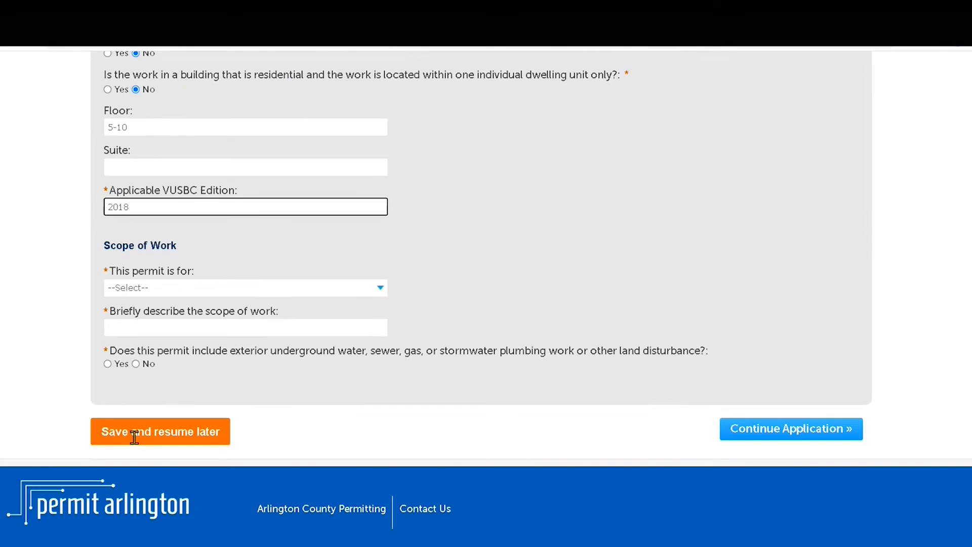
click(182, 290)
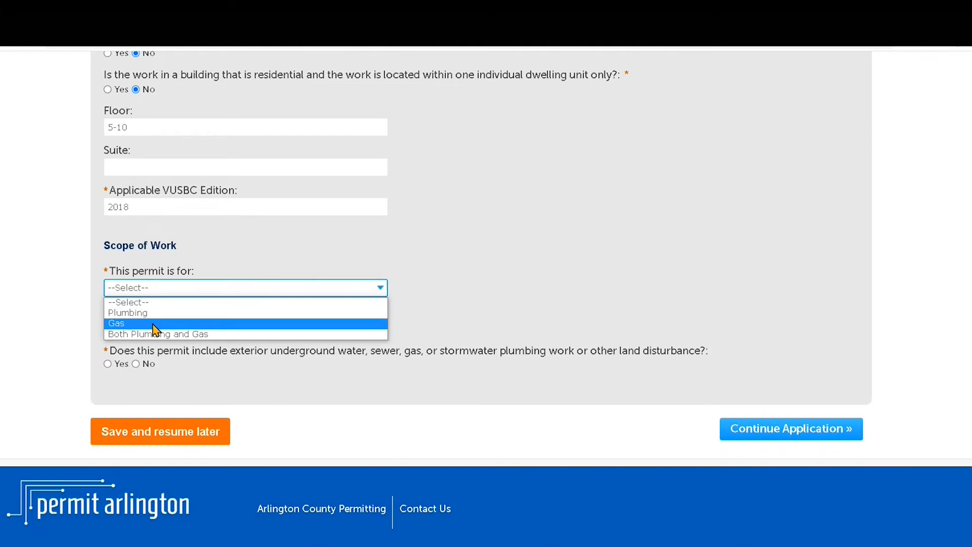
click(204, 335)
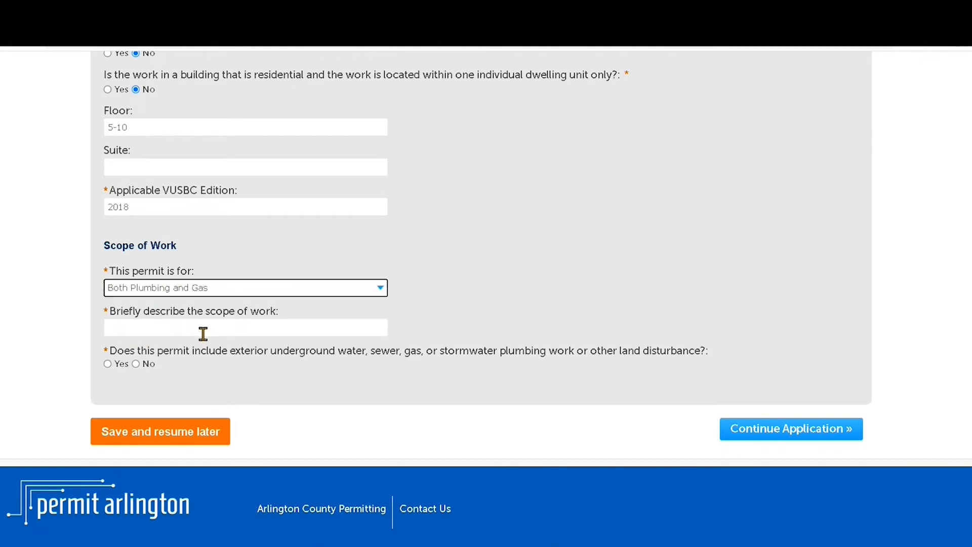
click(169, 330)
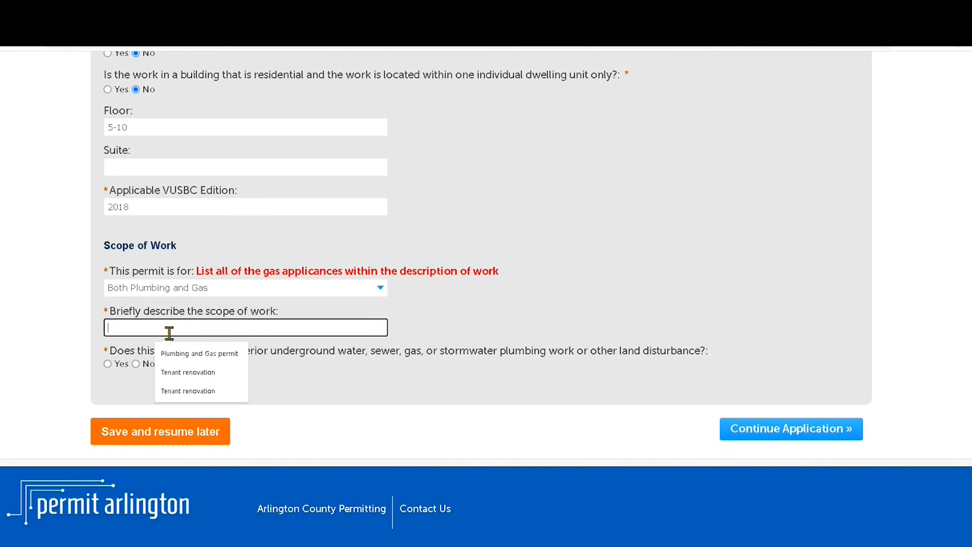
click(181, 373)
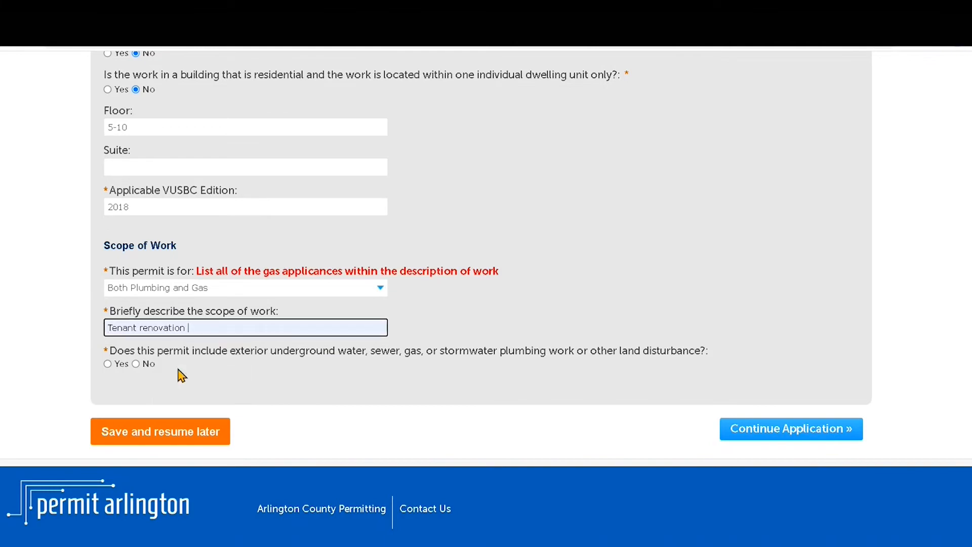
click(144, 363)
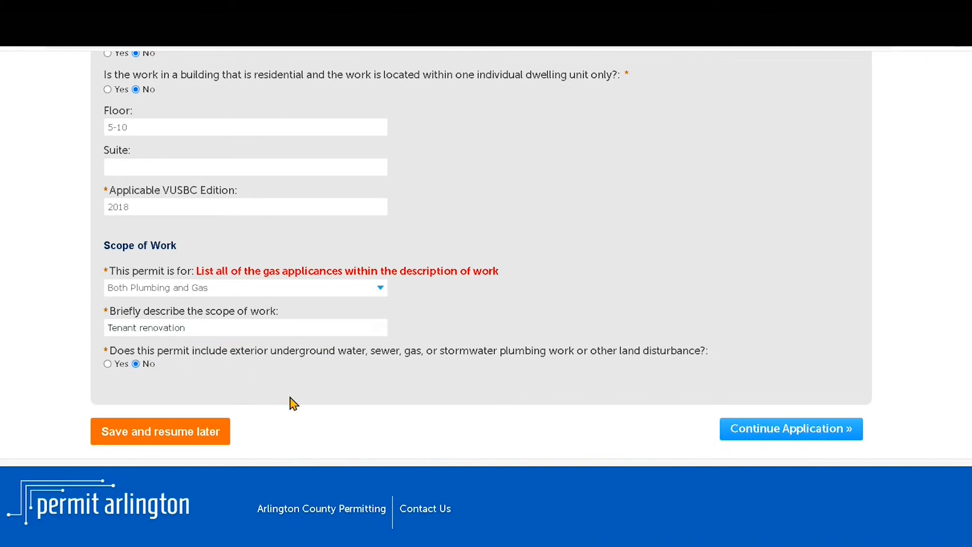
click(783, 433)
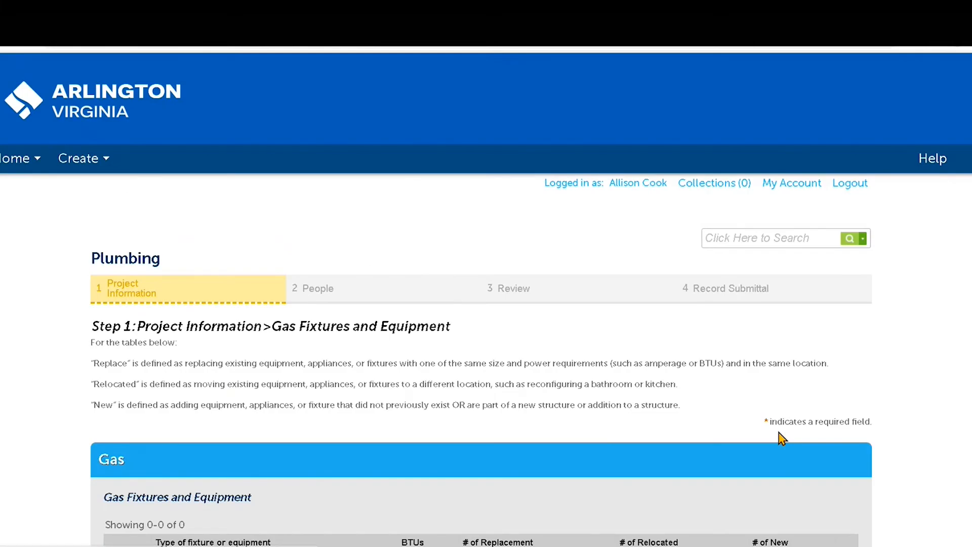
Step: Add a blank row to the Gas Fixtures and Equipment table
scroll(680, 362, down, 3)
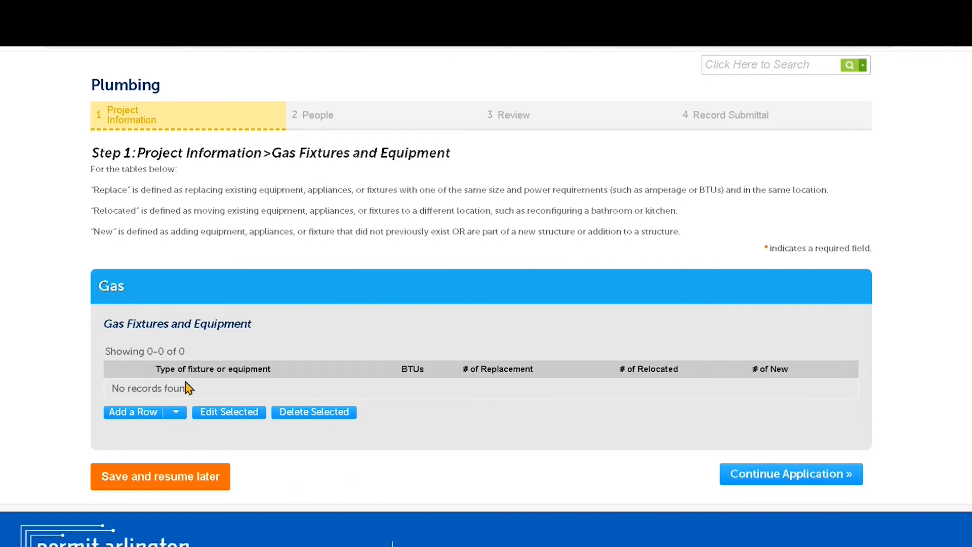
click(177, 412)
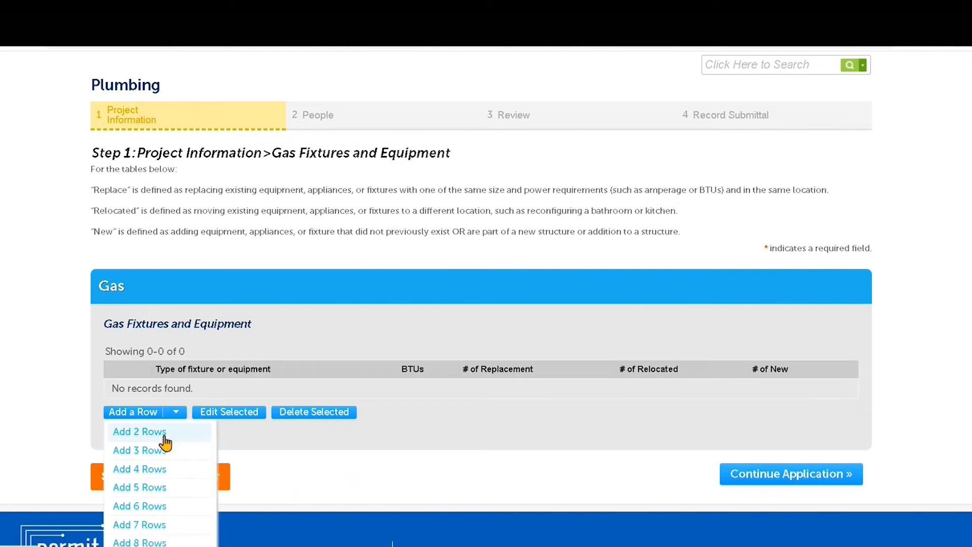
click(150, 415)
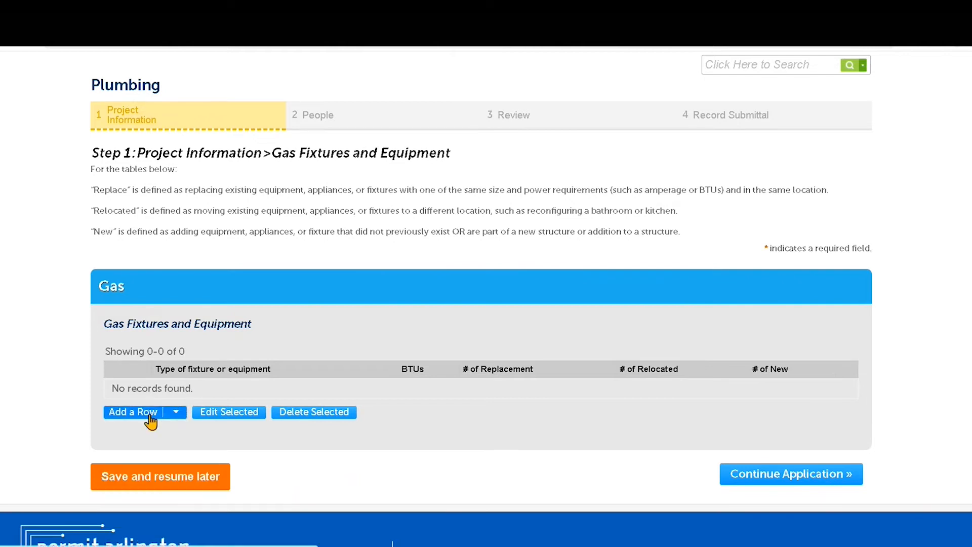
click(150, 416)
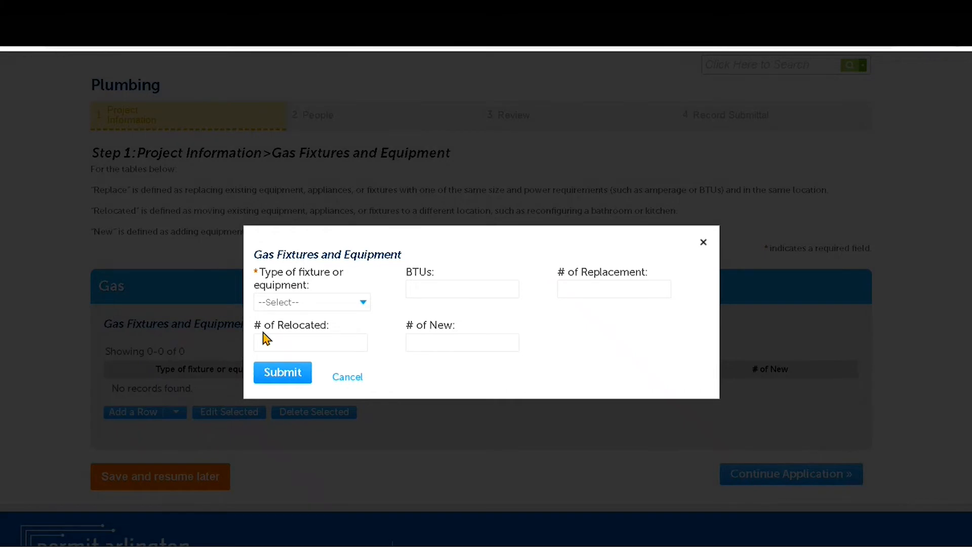
Step: Submit a Gas appliance or equipment entry with 50 BTUs and 2 new
click(339, 305)
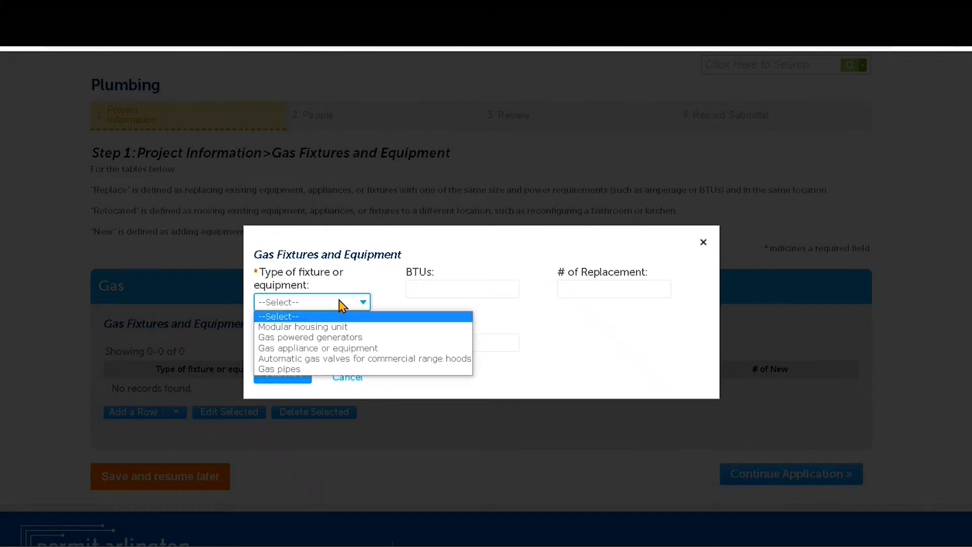
click(342, 305)
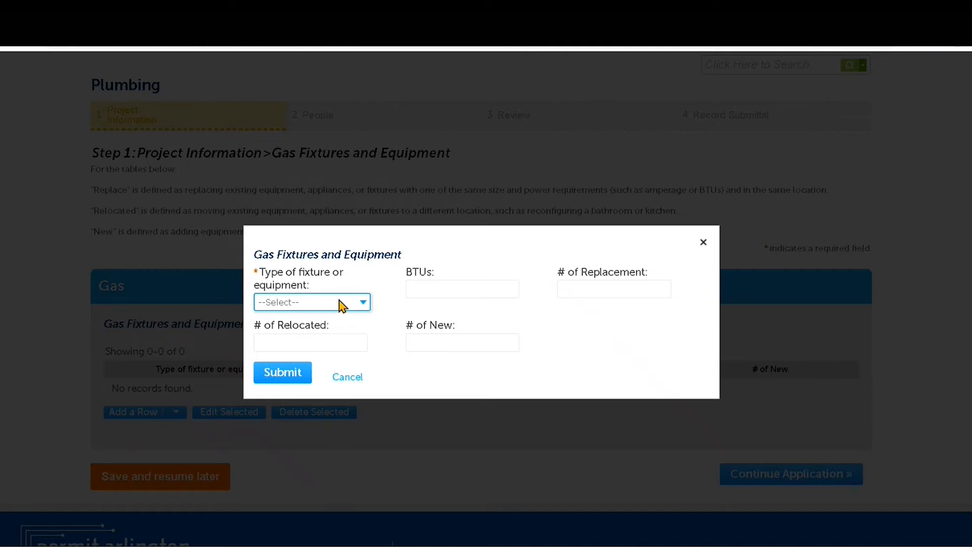
click(342, 304)
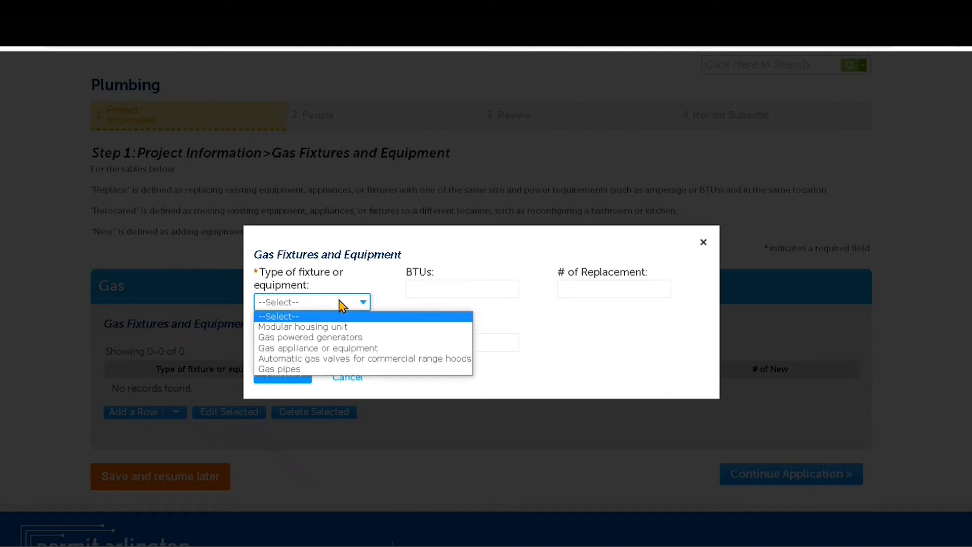
click(323, 338)
click(450, 286)
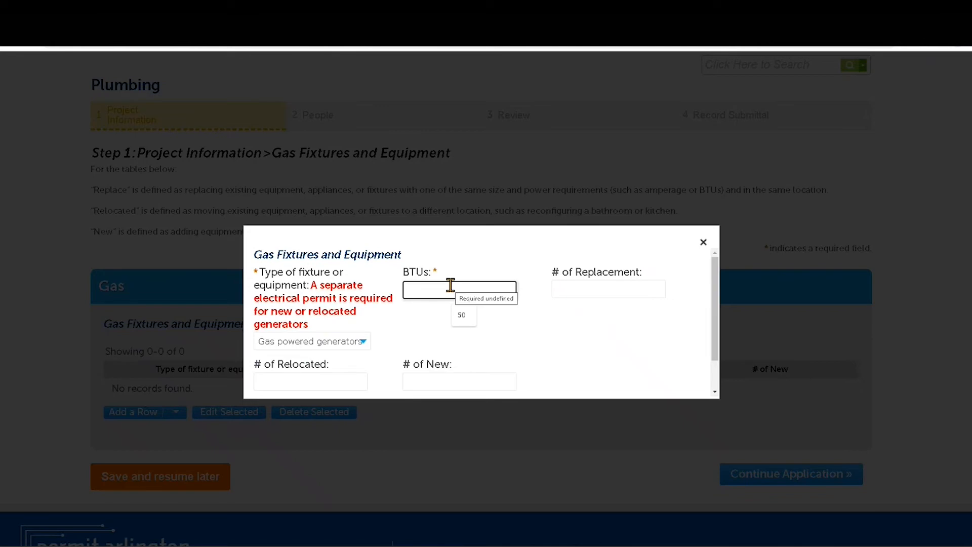
text(50)
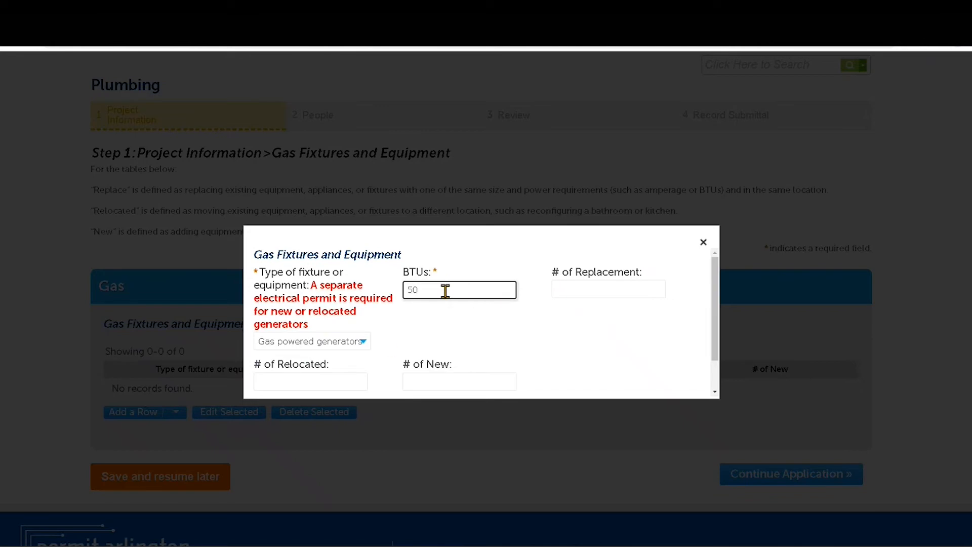
click(367, 348)
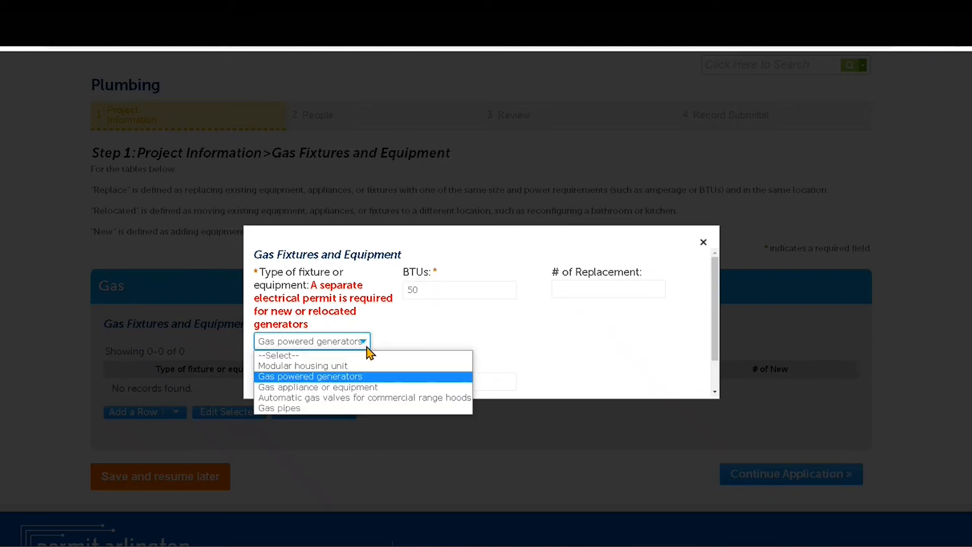
click(349, 388)
click(441, 290)
click(431, 342)
text(2)
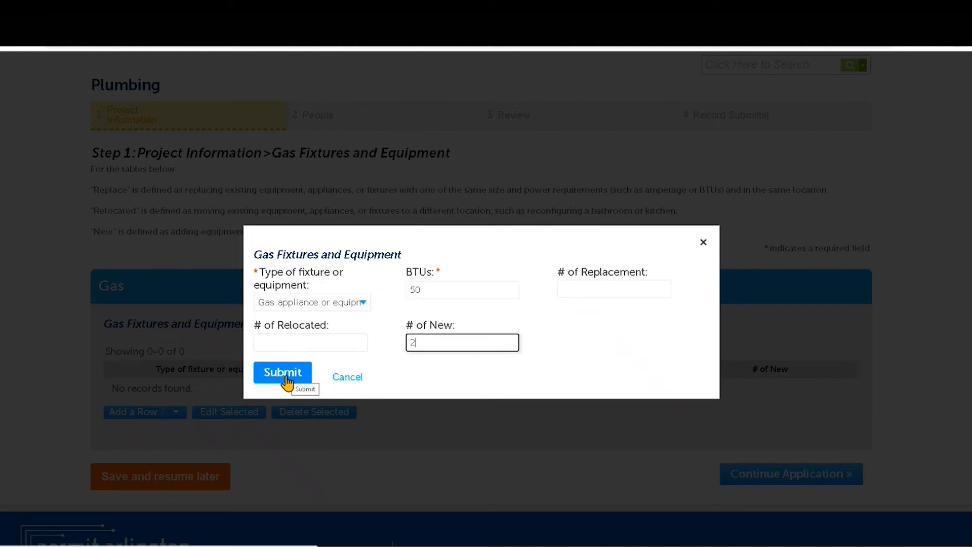
click(301, 375)
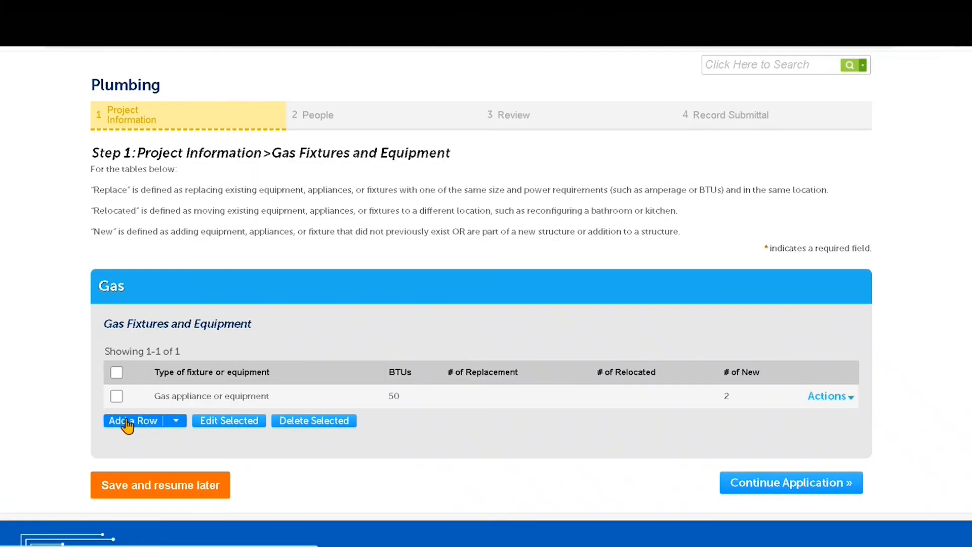
Step: Add and submit a second Gas appliance or equipment entry with 60 BTUs and 1 new
click(127, 426)
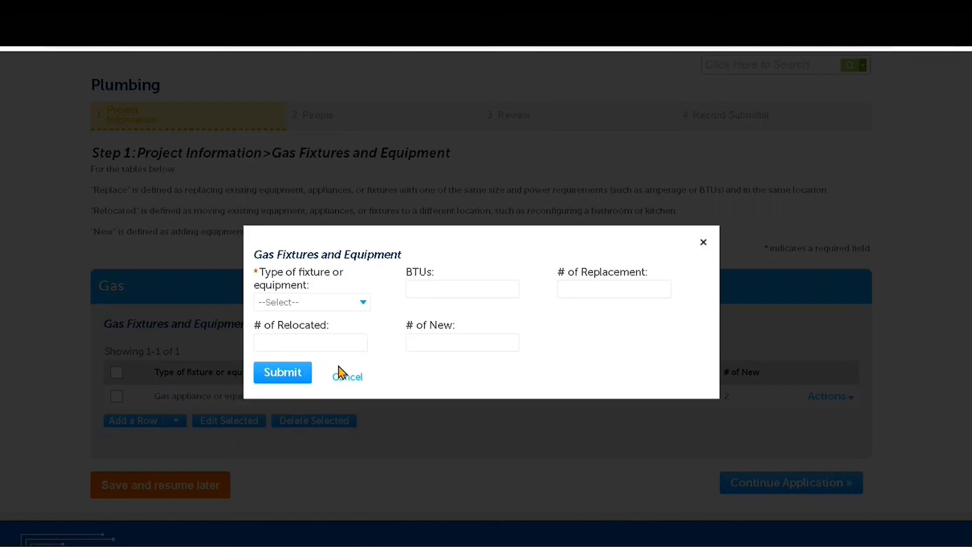
click(350, 304)
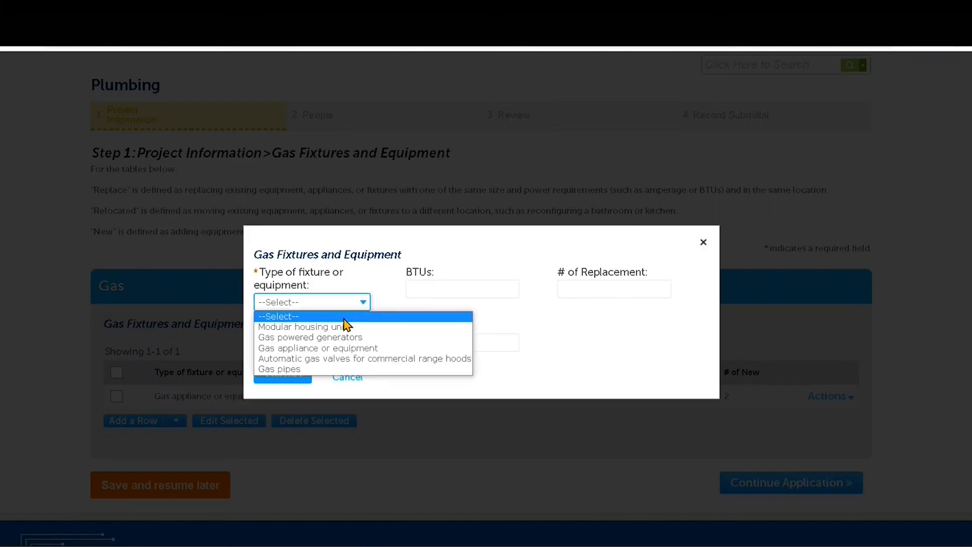
click(363, 347)
click(450, 290)
text(60)
click(434, 341)
text(1)
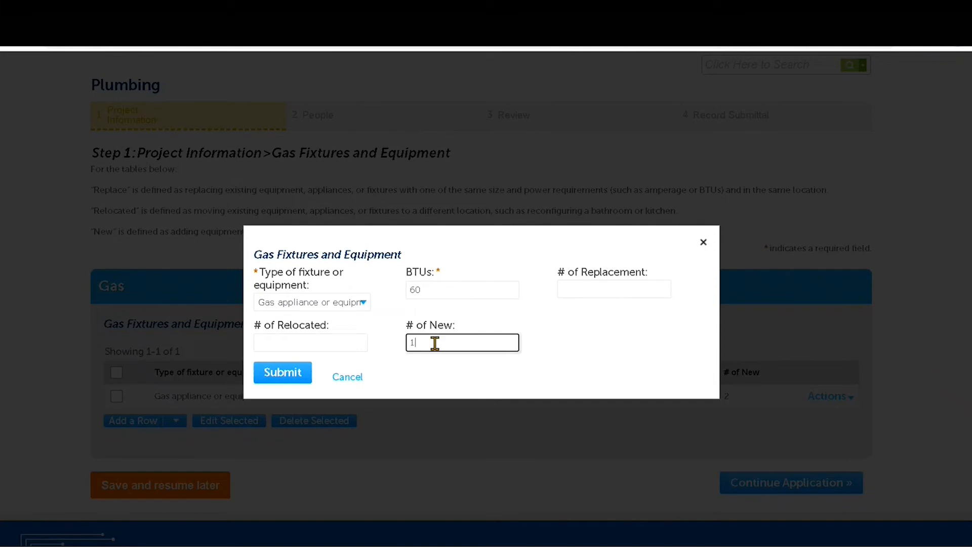
click(285, 372)
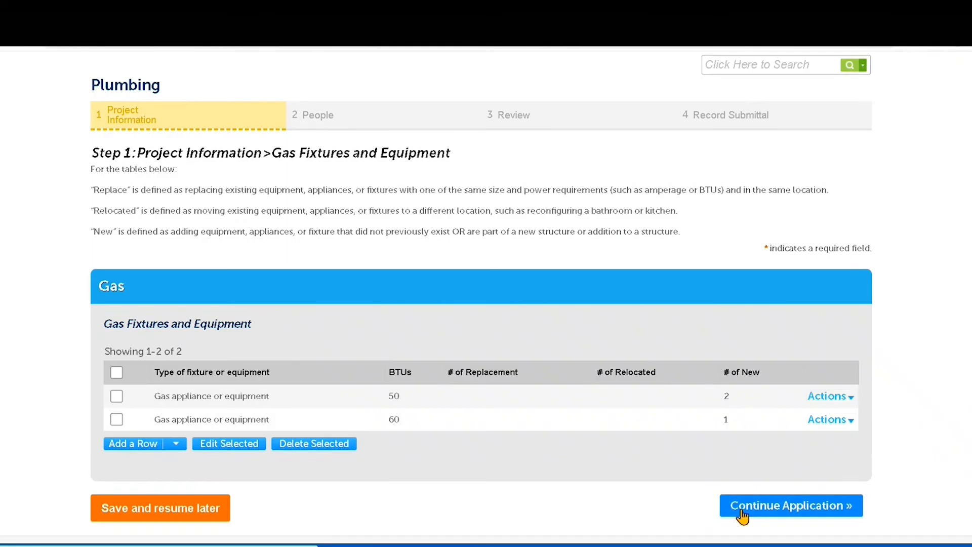
Step: Continue to the Plumbing Information page and highlight the Replace, Relocated and New definitions
click(742, 514)
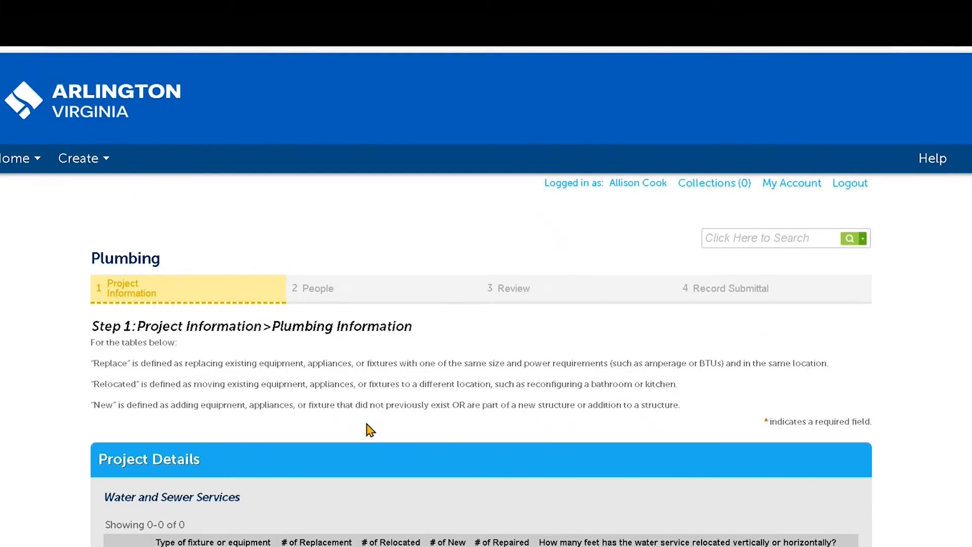
drag(93, 361, 347, 408)
drag(659, 407, 679, 406)
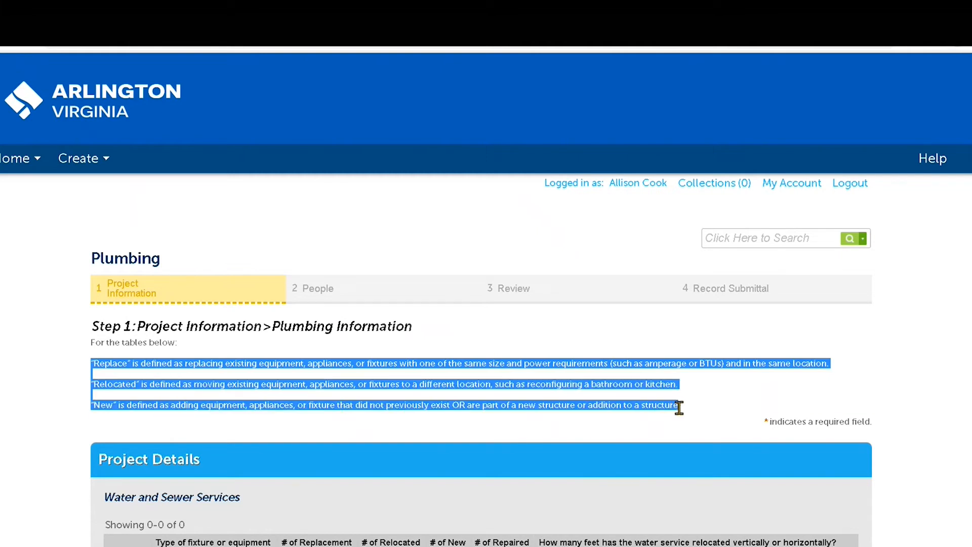
click(685, 414)
Step: Scroll down to the Bathroom table and check its multiple-row options
scroll(685, 415, down, 2)
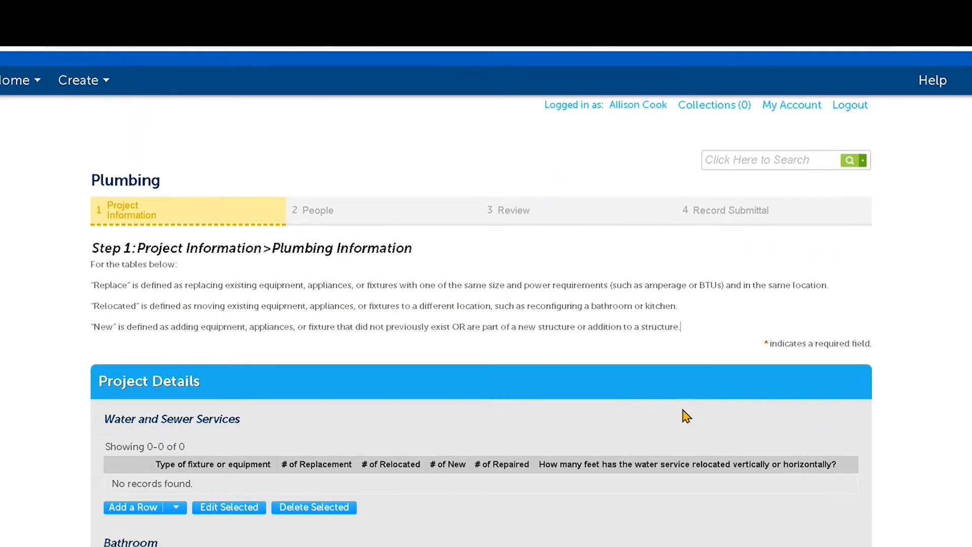
scroll(686, 415, down, 3)
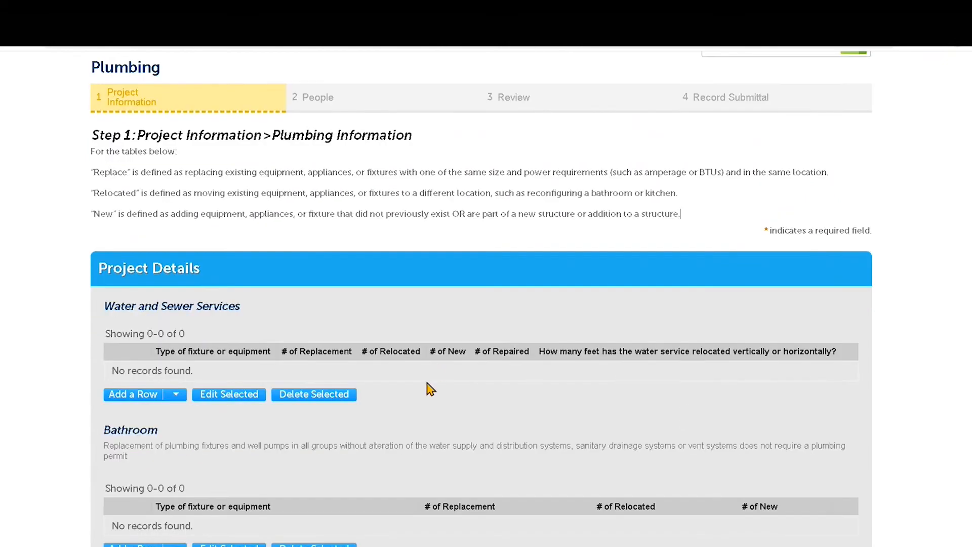
scroll(428, 387, down, 1)
scroll(429, 389, down, 2)
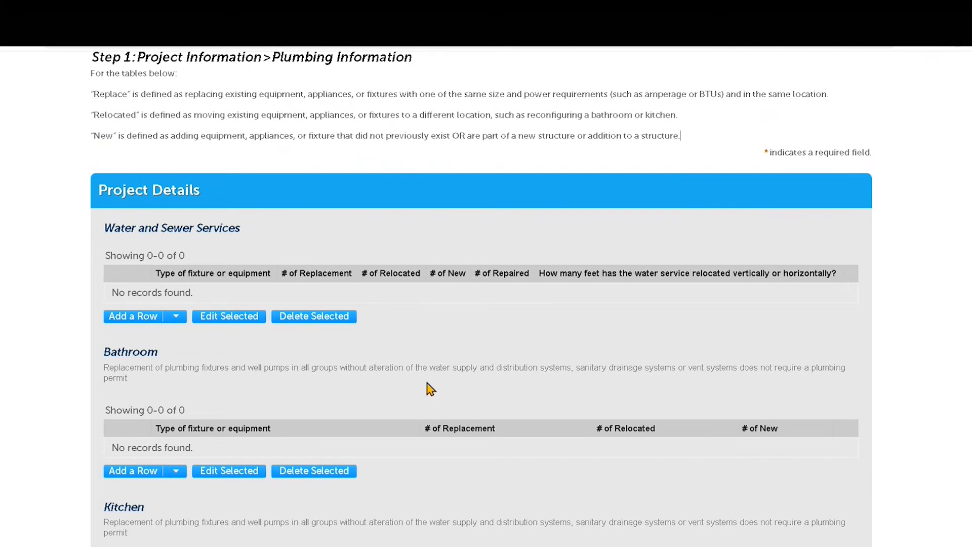
scroll(429, 389, down, 1)
scroll(429, 389, down, 1)
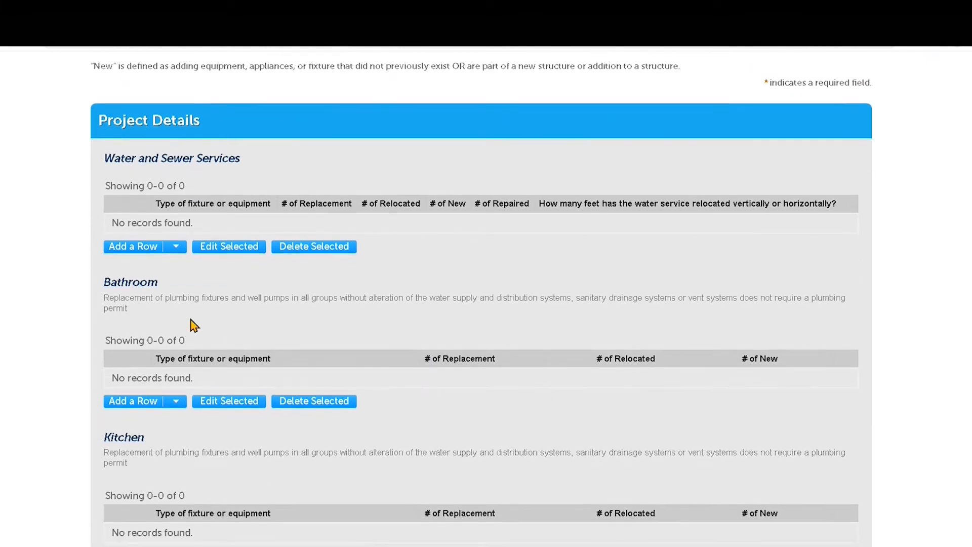
scroll(194, 325, down, 1)
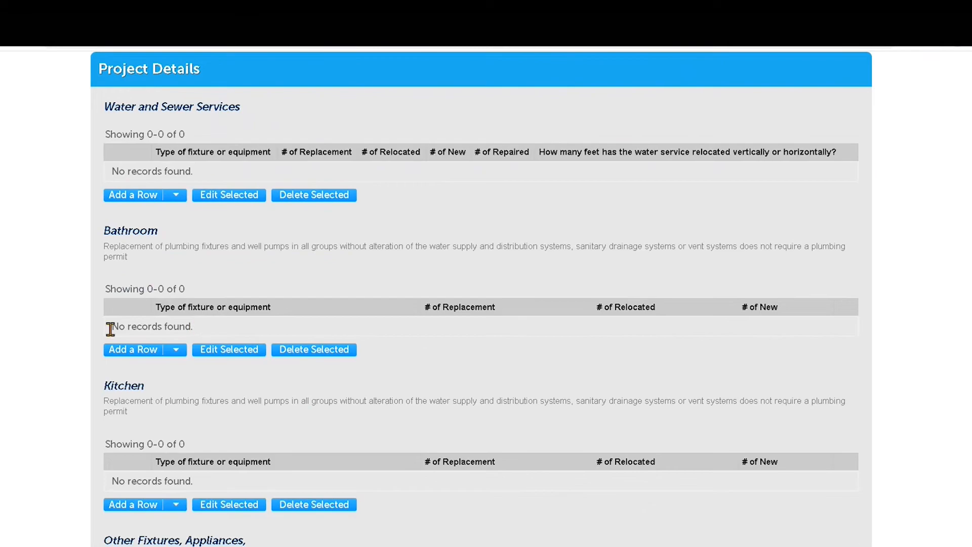
click(178, 359)
click(169, 373)
Step: Add two Bathroom rows, Bathroom group with 2 new and Lavatories (bathroom sink) with 1 new
click(176, 351)
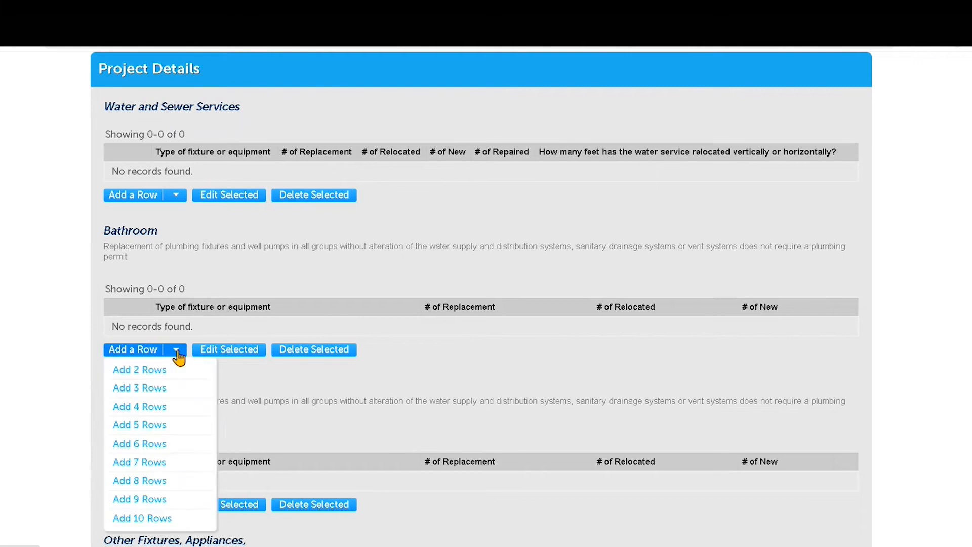
click(150, 373)
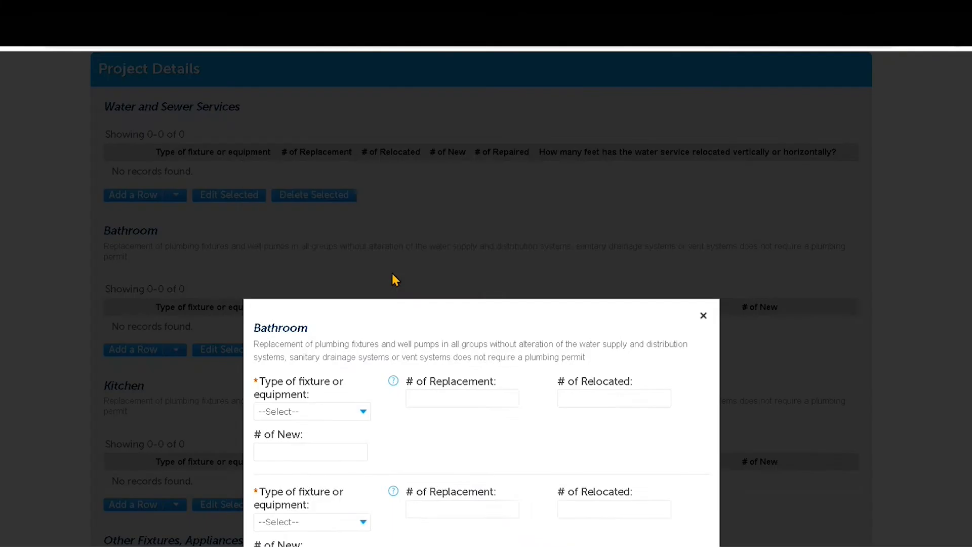
click(330, 266)
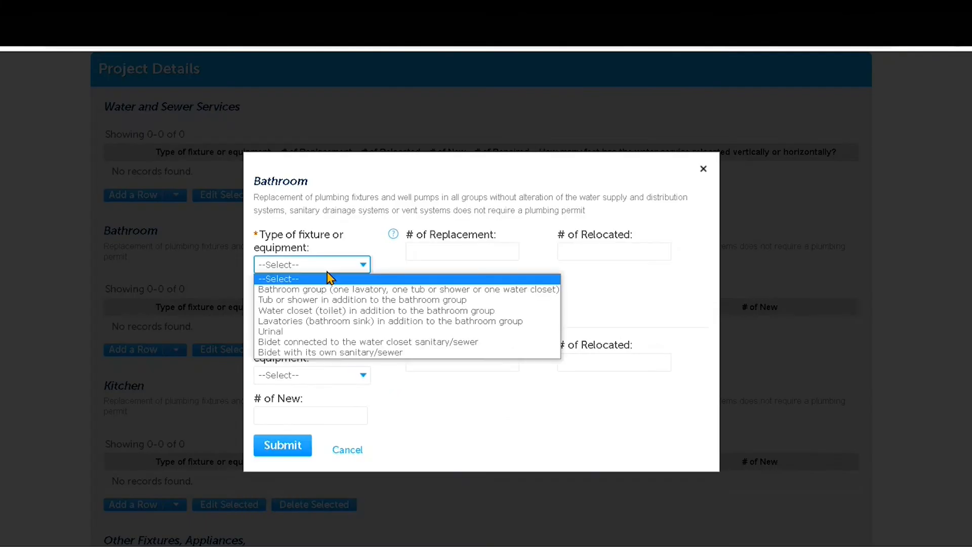
click(328, 289)
click(338, 306)
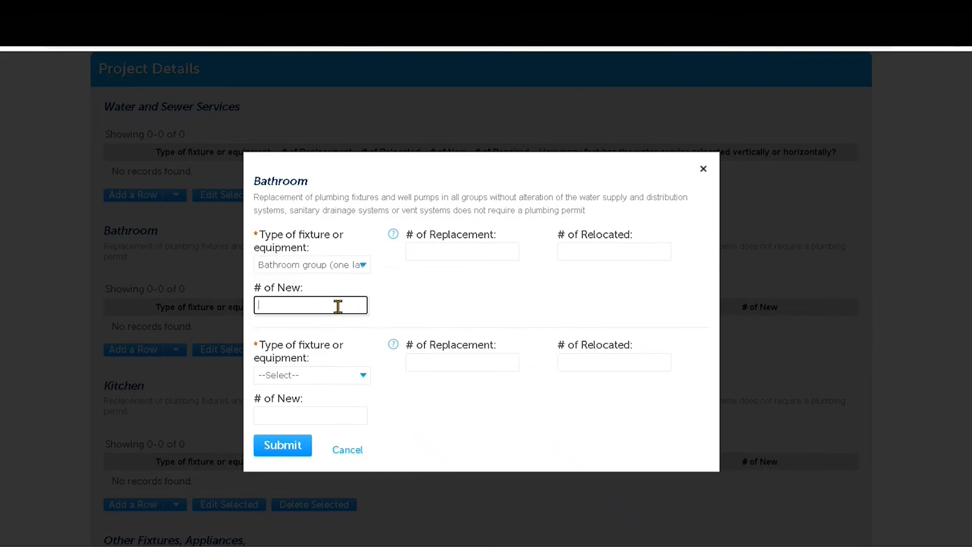
text(2)
click(324, 377)
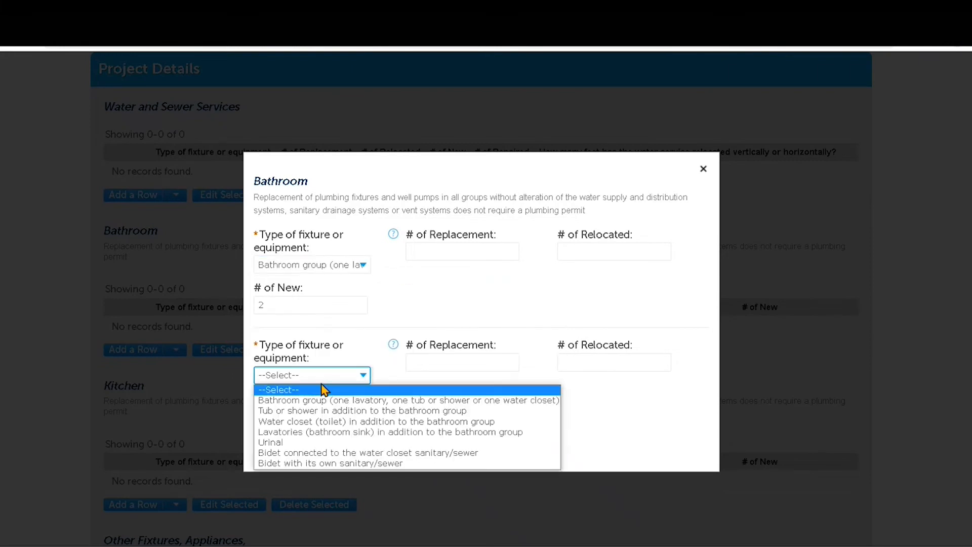
click(304, 433)
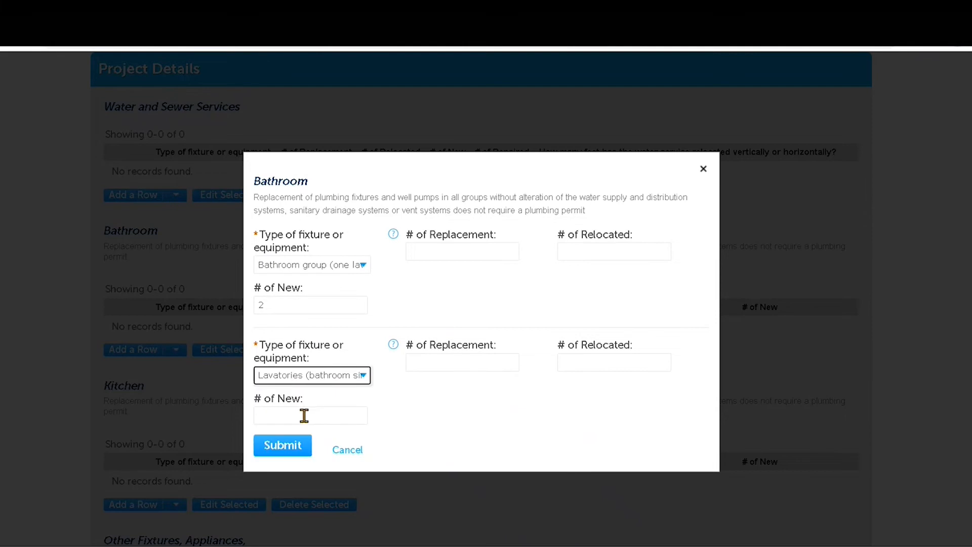
click(303, 410)
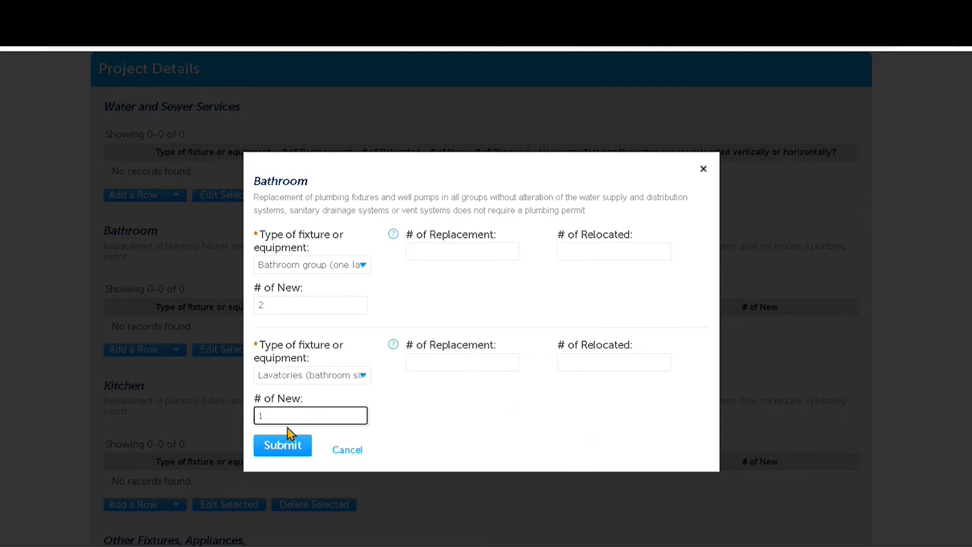
click(274, 445)
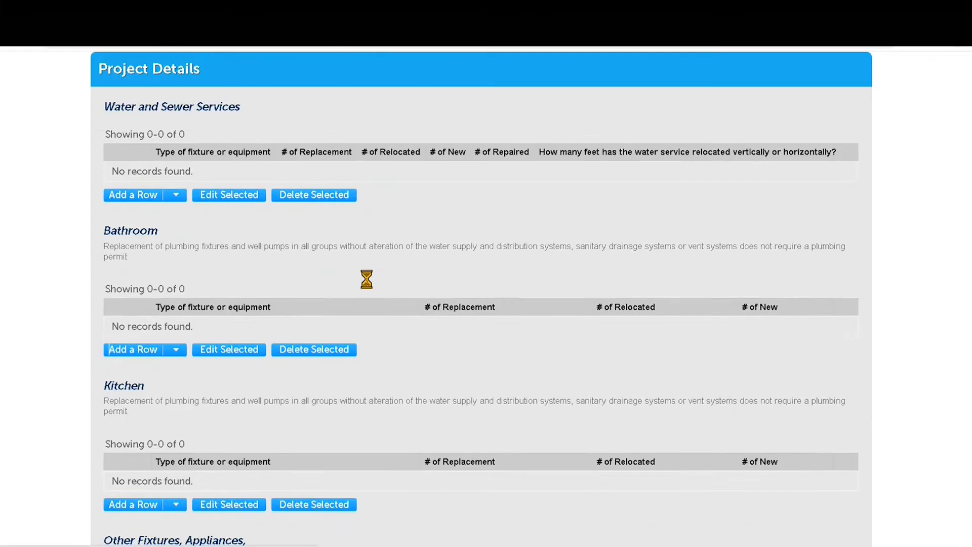
Step: Add a Kitchen row for Dishwasher connected to a sink drain with 1 new and submit it
scroll(369, 287, down, 5)
scroll(369, 287, down, 2)
click(169, 199)
click(149, 198)
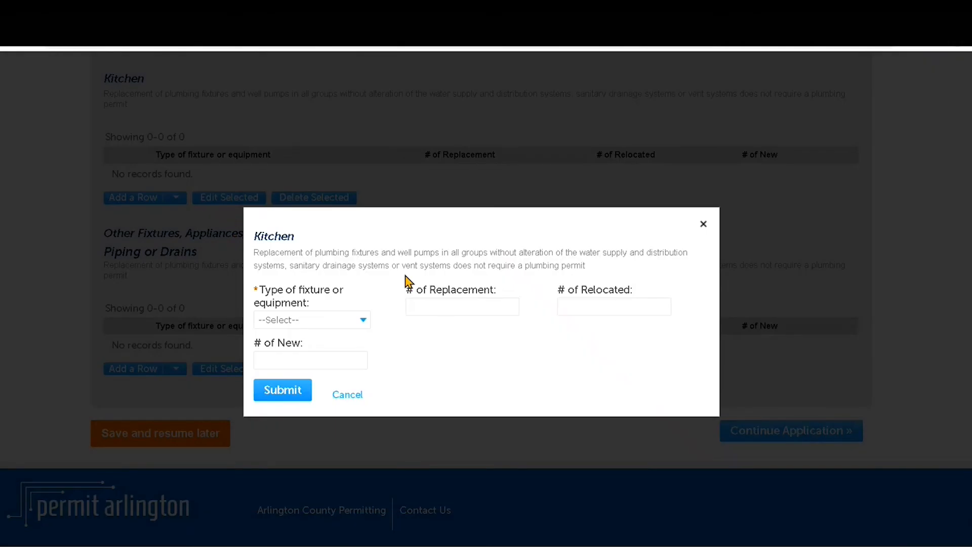
click(342, 325)
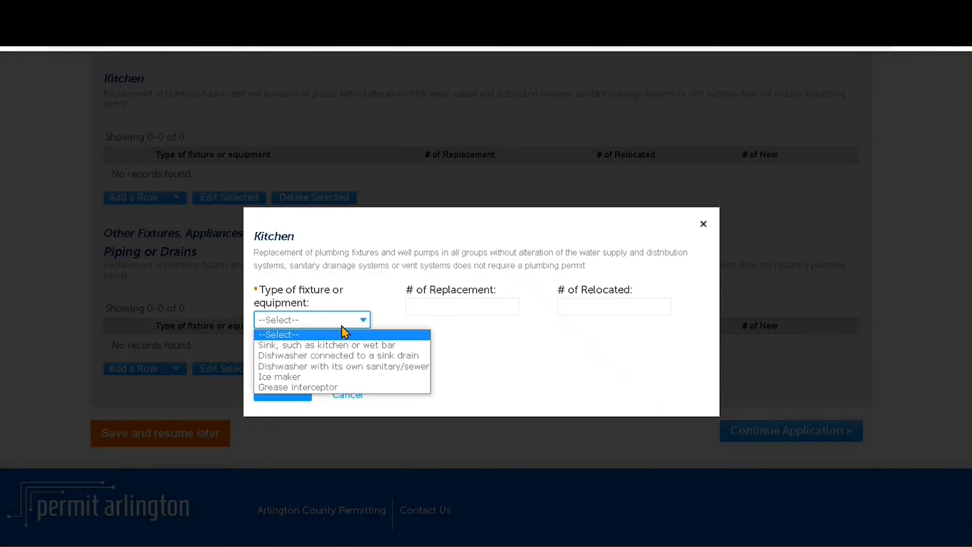
click(332, 355)
click(299, 360)
text(1)
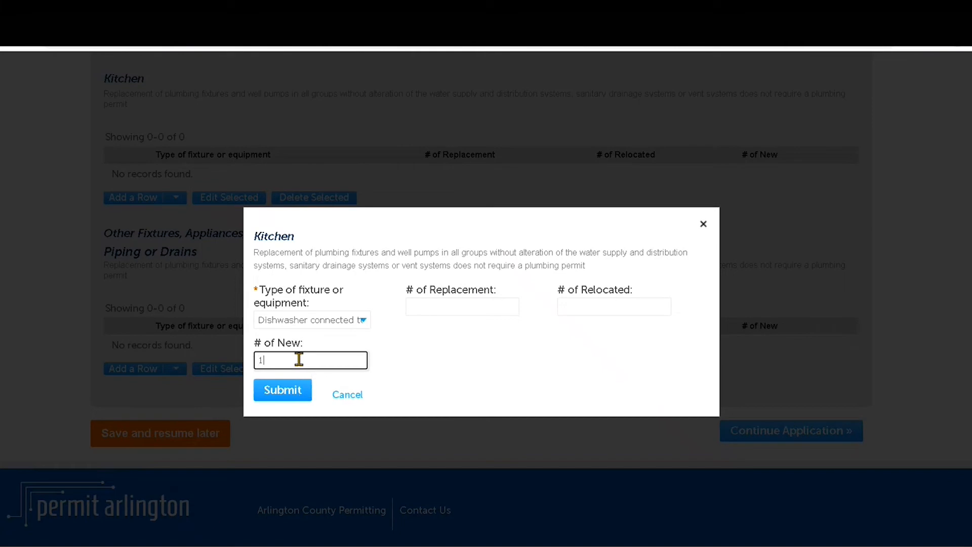
click(278, 396)
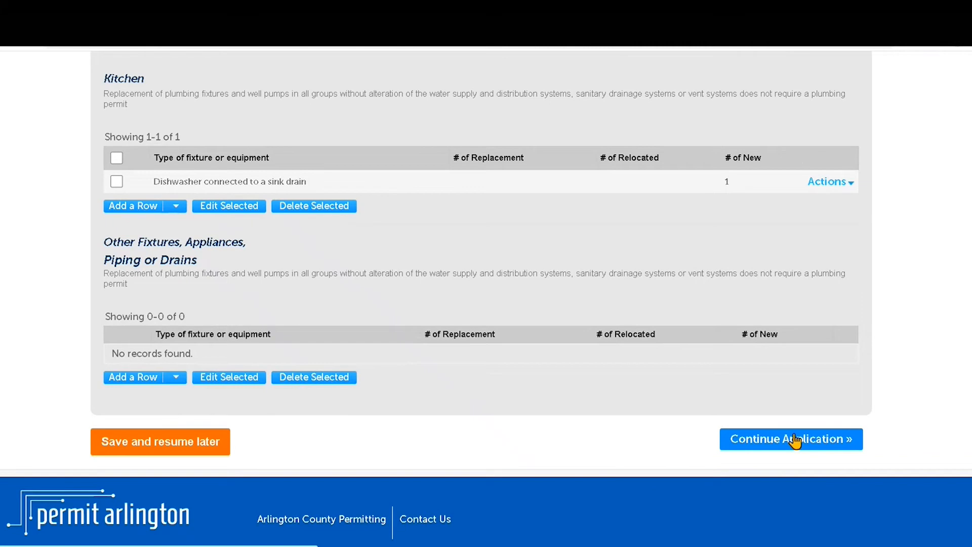
Step: On Additional Information, answer Yes to having an associated building permit number
click(793, 438)
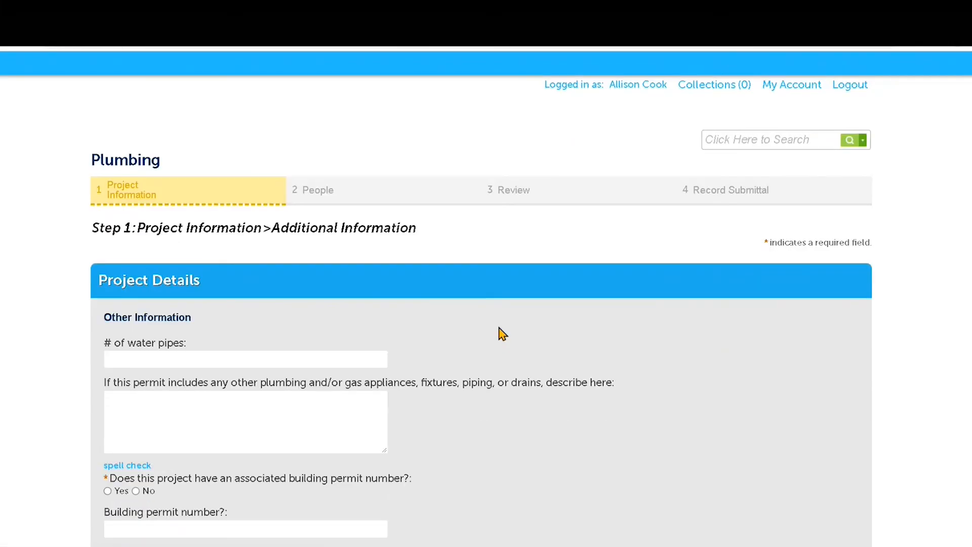
scroll(263, 299, down, 2)
click(239, 282)
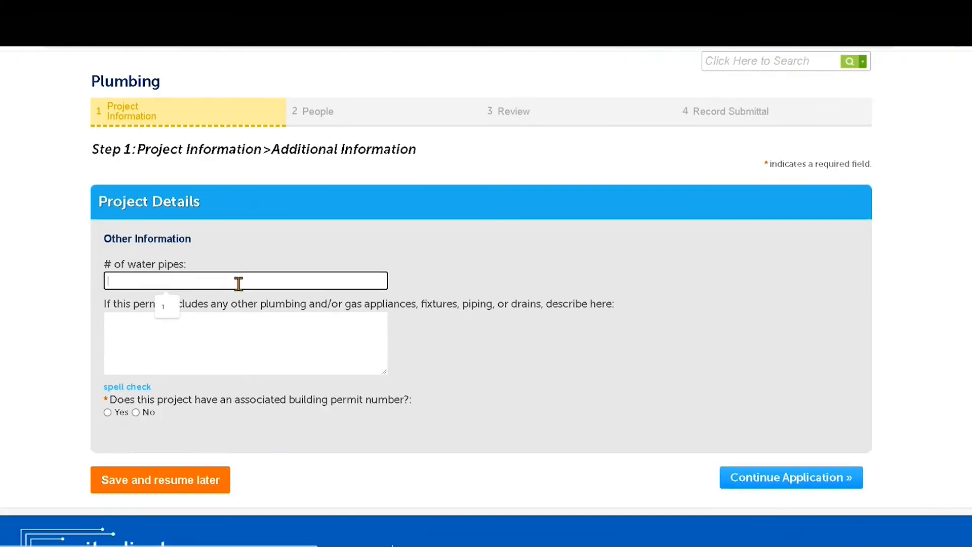
click(229, 328)
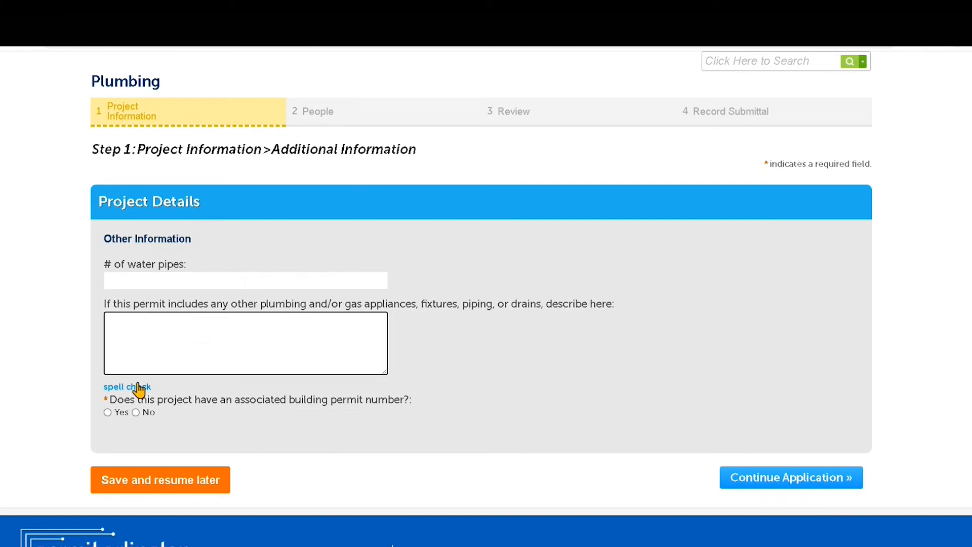
click(108, 412)
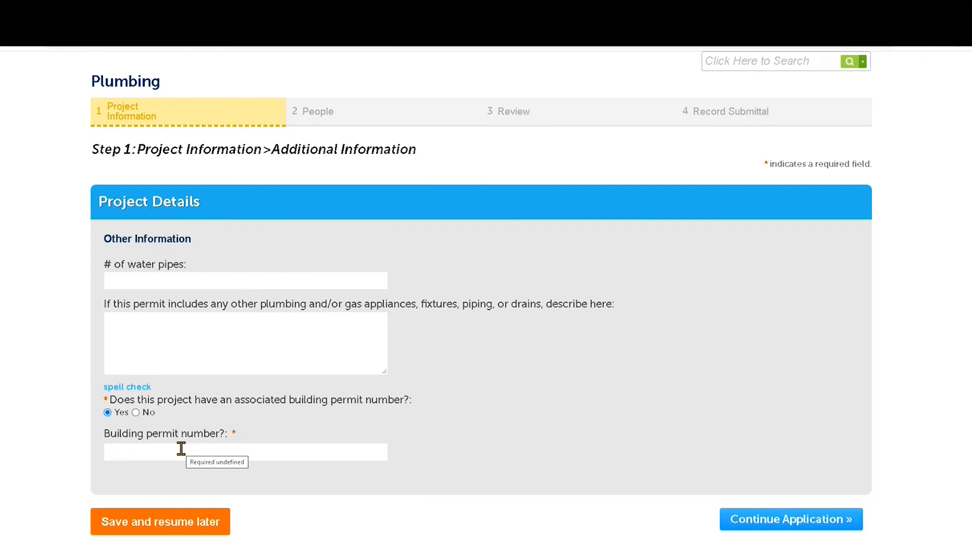
Step: Answer No to the associated building permit question and advance to Additional Questions
click(192, 528)
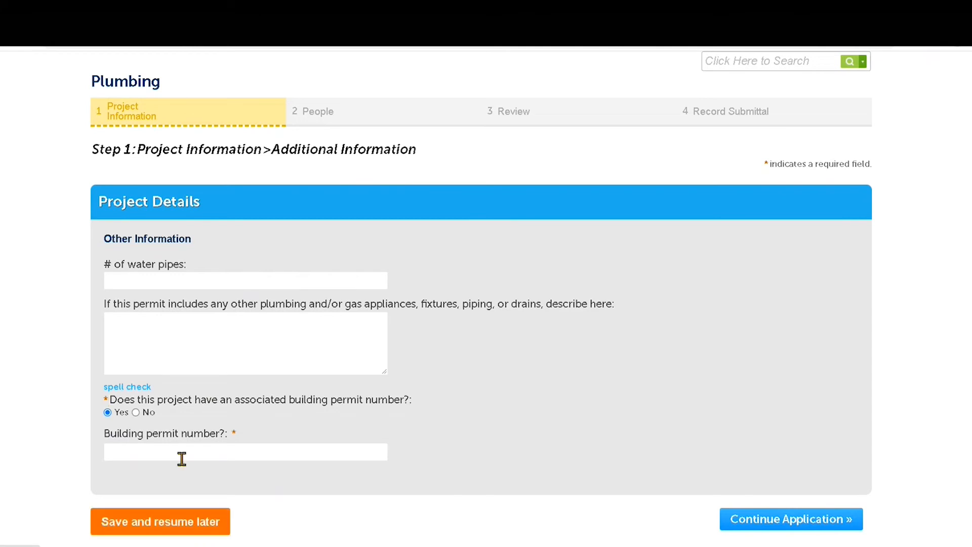
click(136, 412)
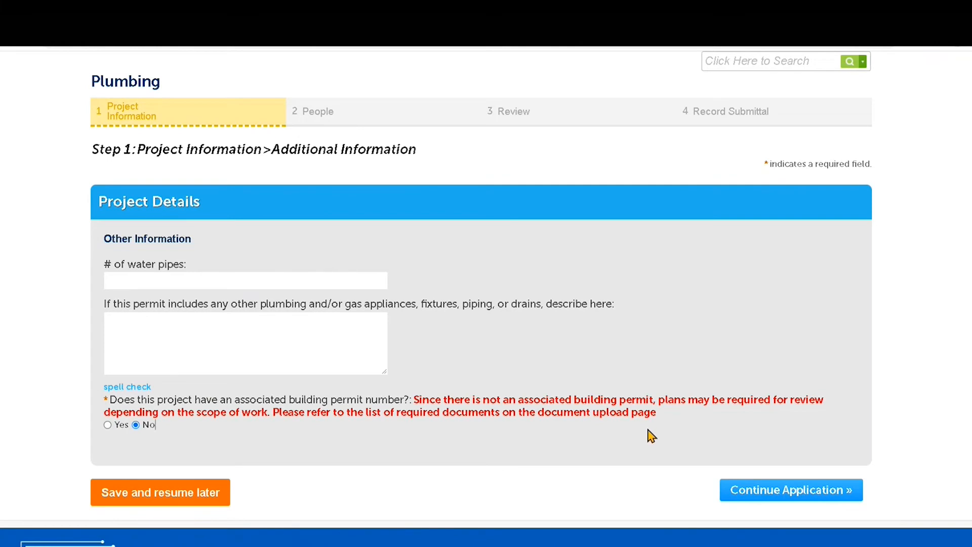
click(747, 501)
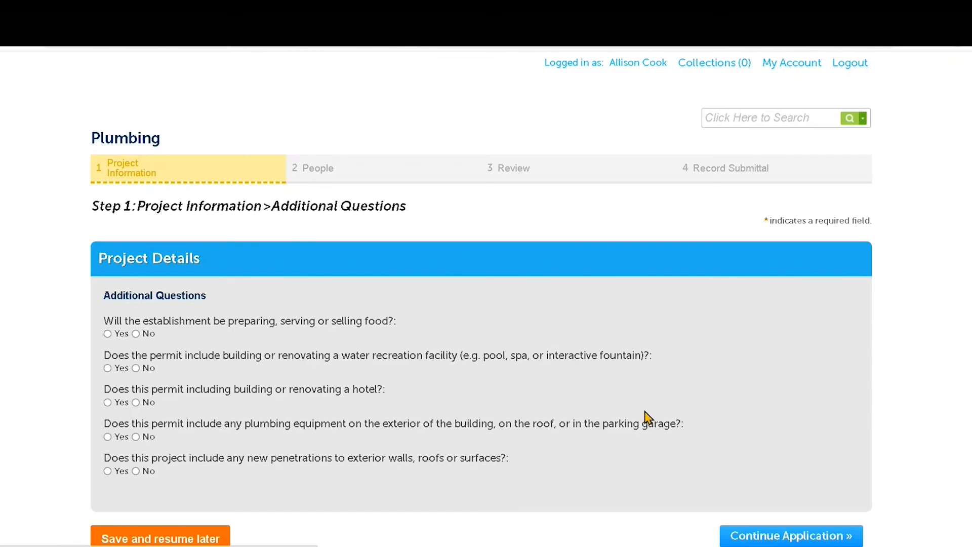
Step: Answer Yes to food service and No to water recreation, hotel and exterior plumbing questions
scroll(247, 436, down, 1)
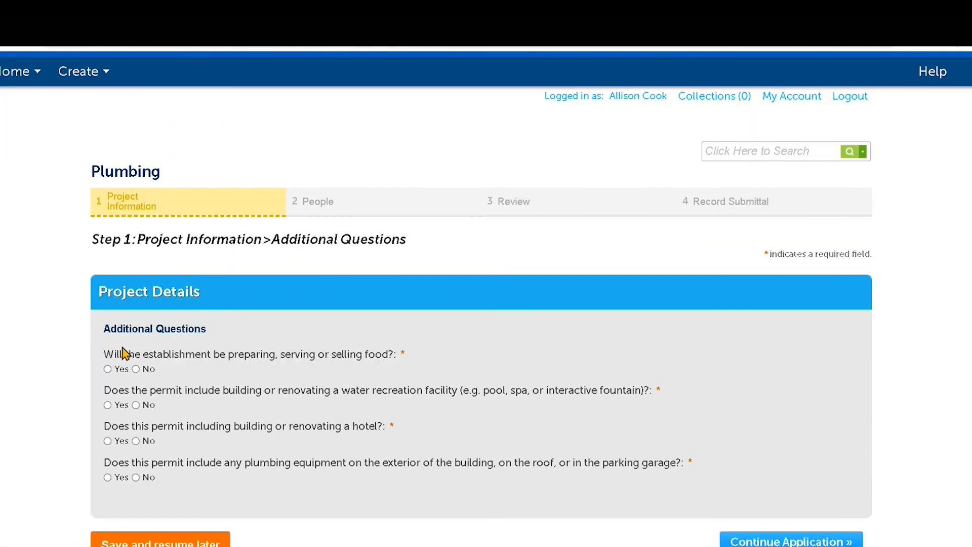
click(108, 369)
click(136, 404)
click(136, 441)
click(144, 478)
scroll(649, 463, down, 1)
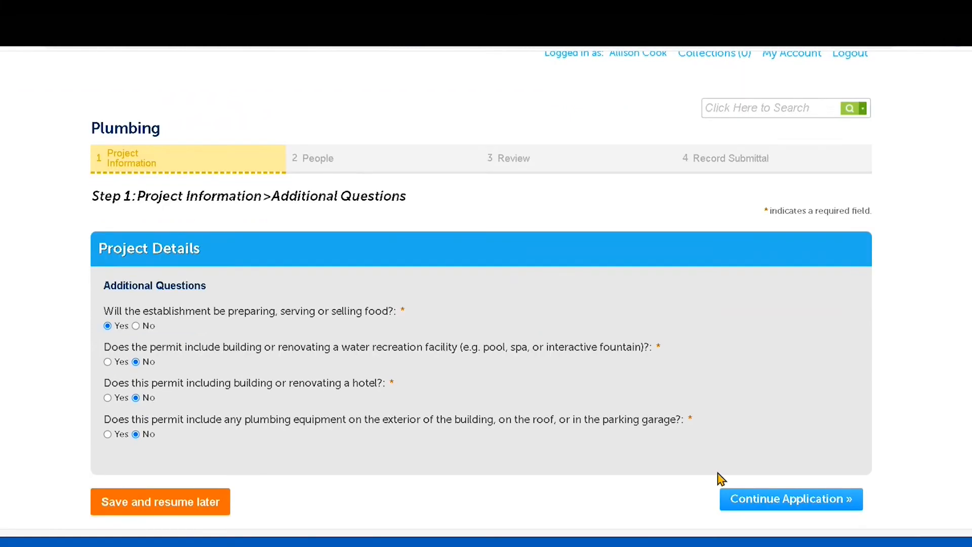
click(744, 500)
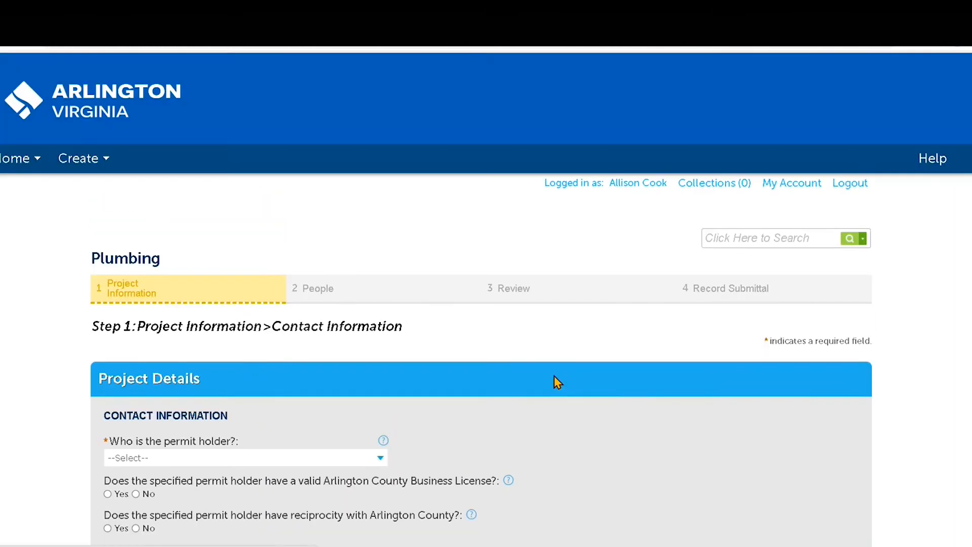
Step: Make Contractor both the permit holder and the submitter
scroll(556, 381, down, 4)
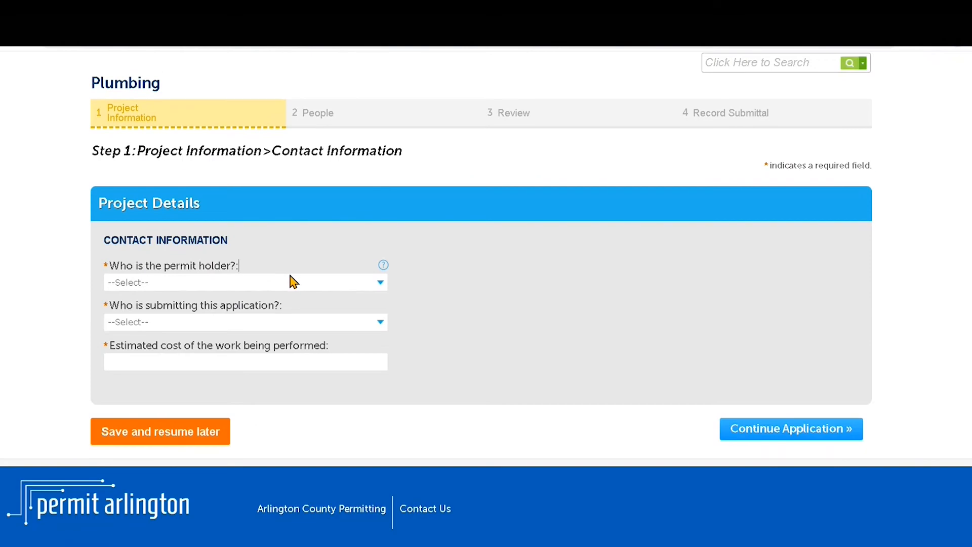
click(292, 282)
click(268, 319)
click(268, 321)
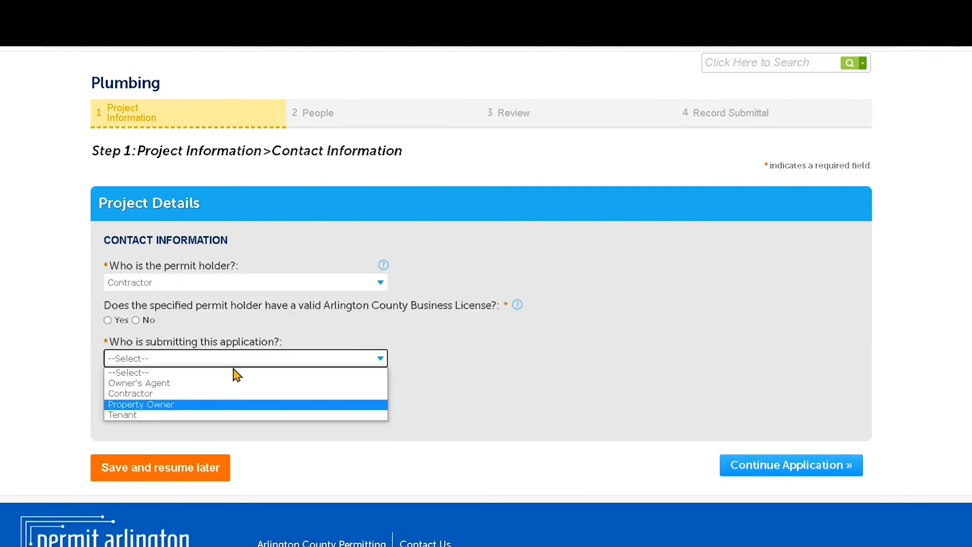
click(224, 393)
Step: Answer No to business license and Yes to reciprocity, and enter estimated cost 10000
click(148, 321)
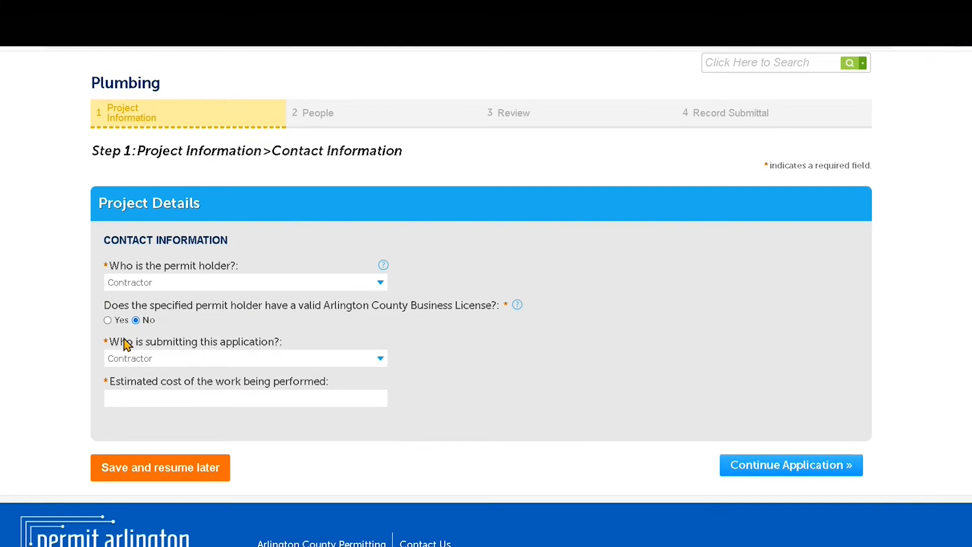
click(114, 356)
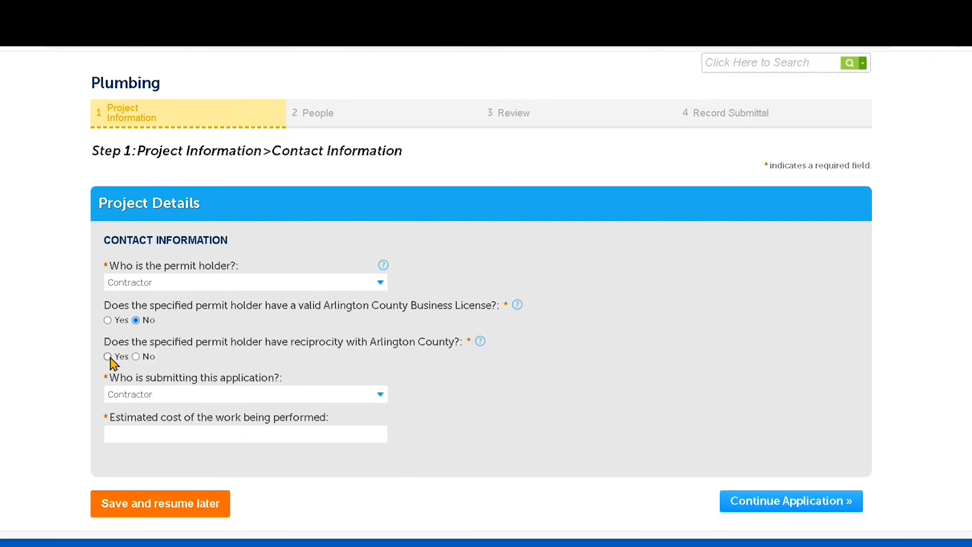
click(134, 432)
text(1000)
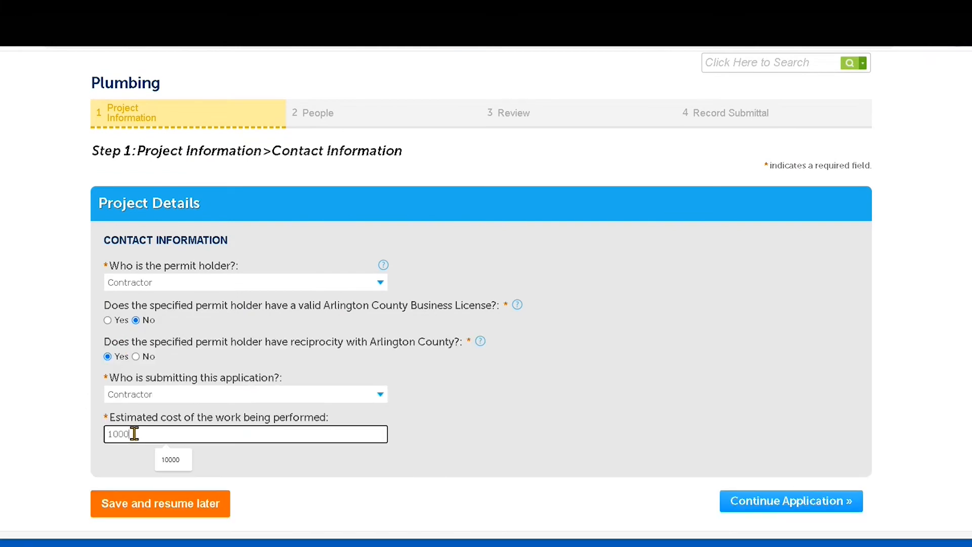
text(0)
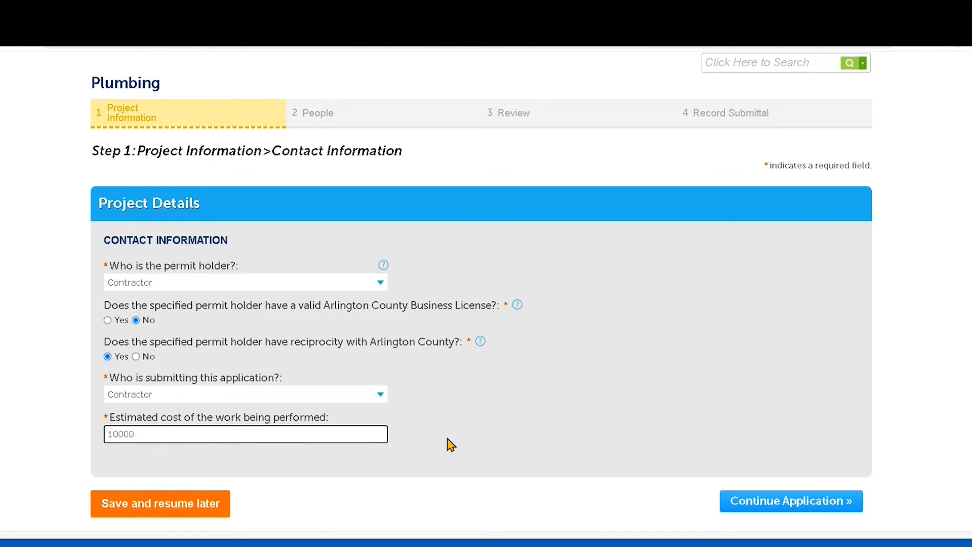
Step: Continue to Step 2: People and view the empty DPOR/Licensed Professional list
click(768, 505)
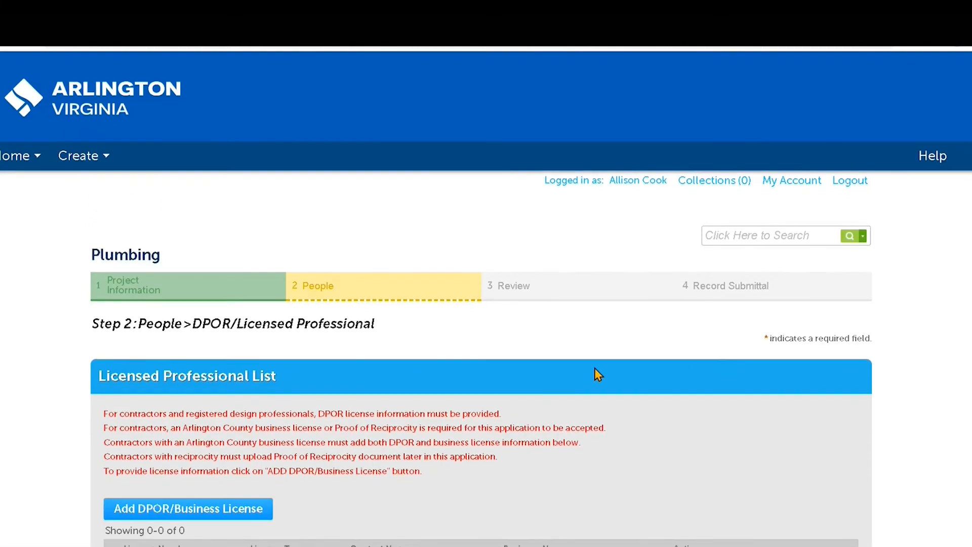
scroll(594, 368, down, 4)
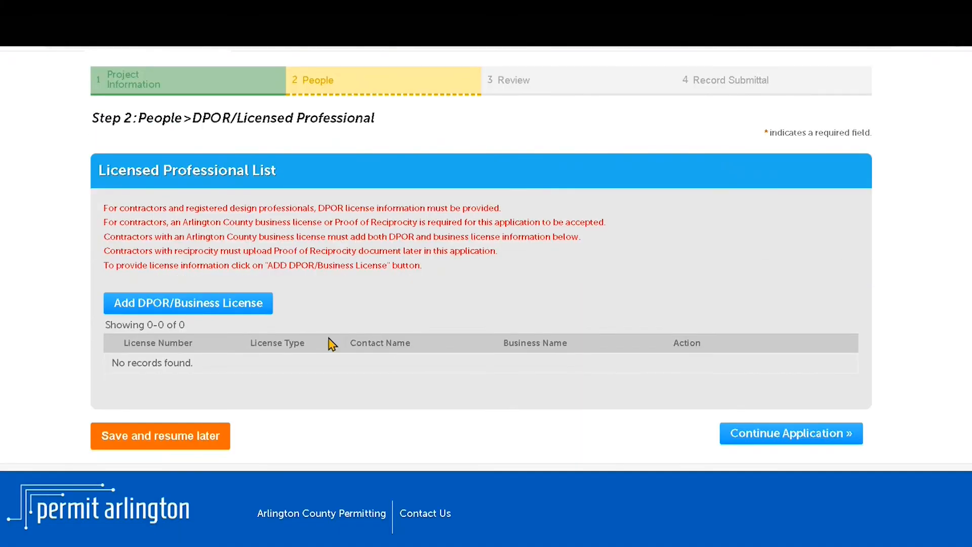
Step: Add a DPOR/Business License using the saved license number from the suggestions
click(234, 310)
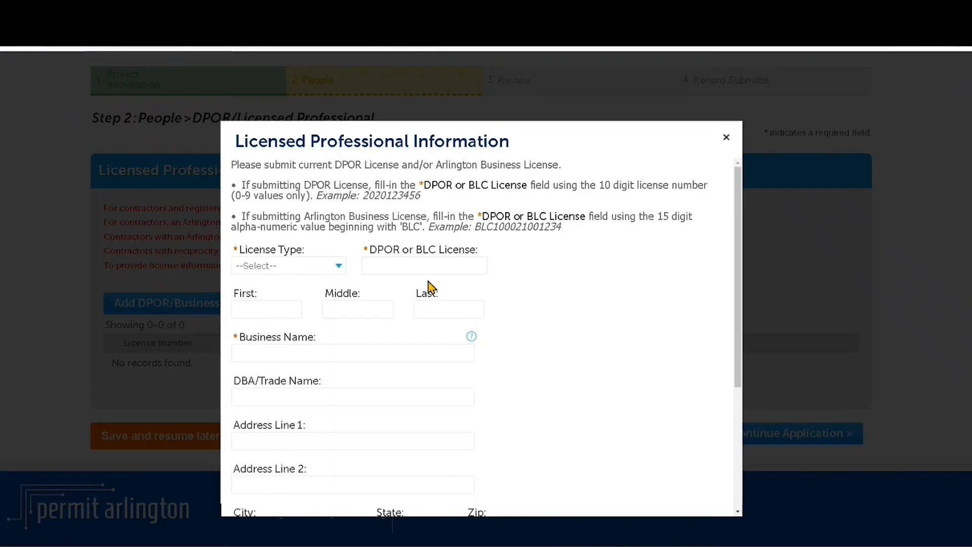
click(451, 266)
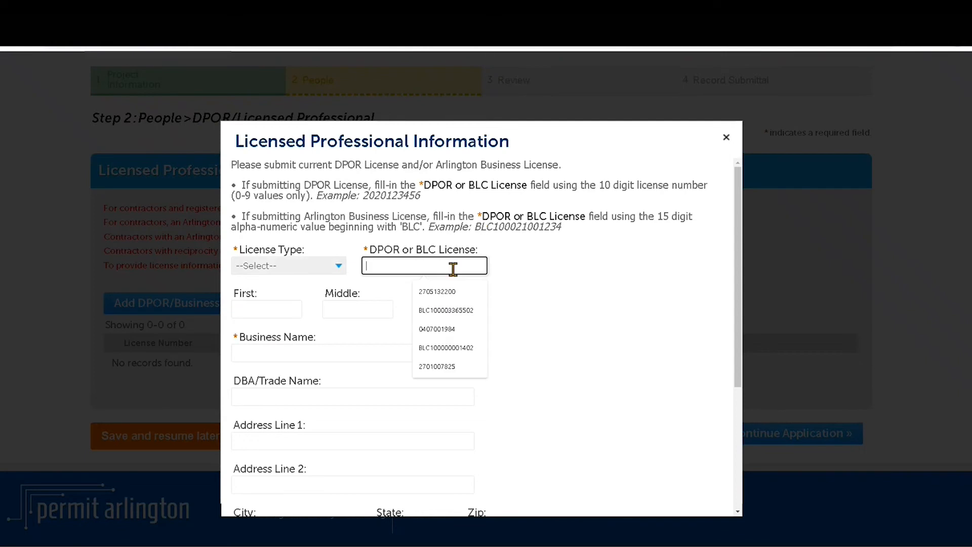
click(455, 299)
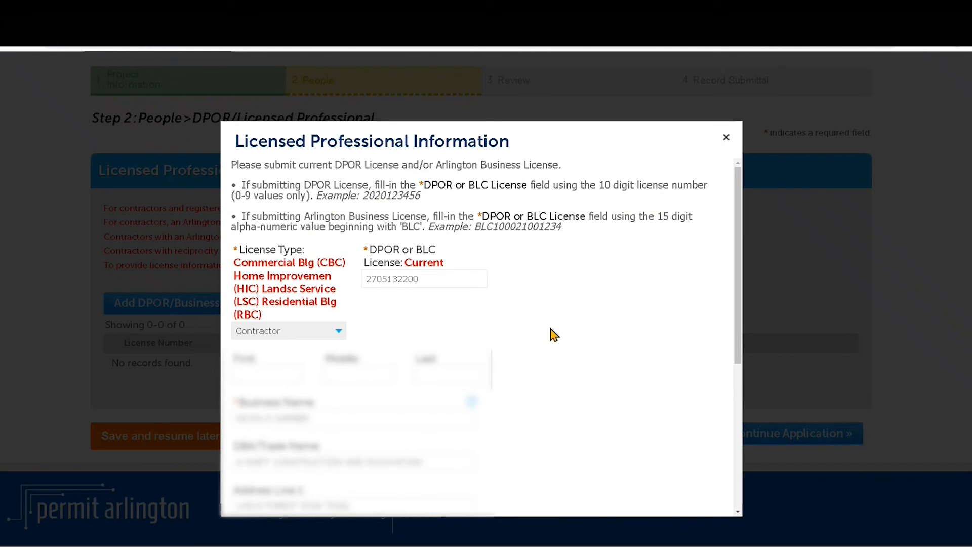
scroll(555, 335, down, 5)
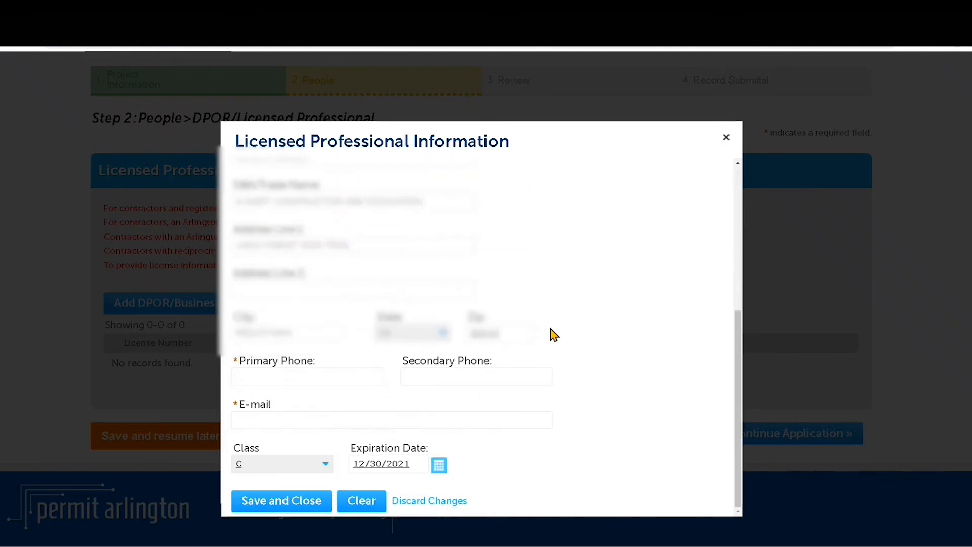
Step: Enter the professional's primary phone and e-mail, save it, and continue to contacts
click(322, 372)
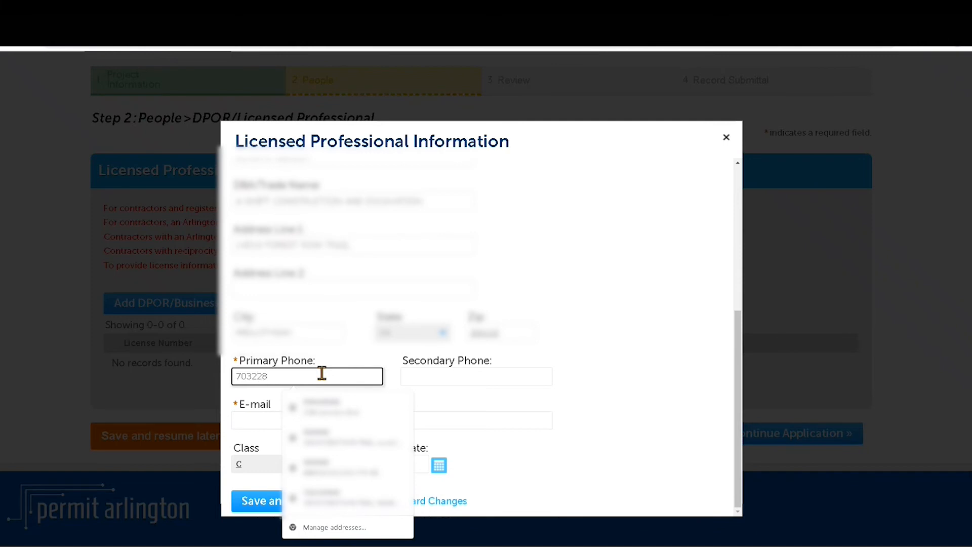
click(254, 423)
text(name@name.com)
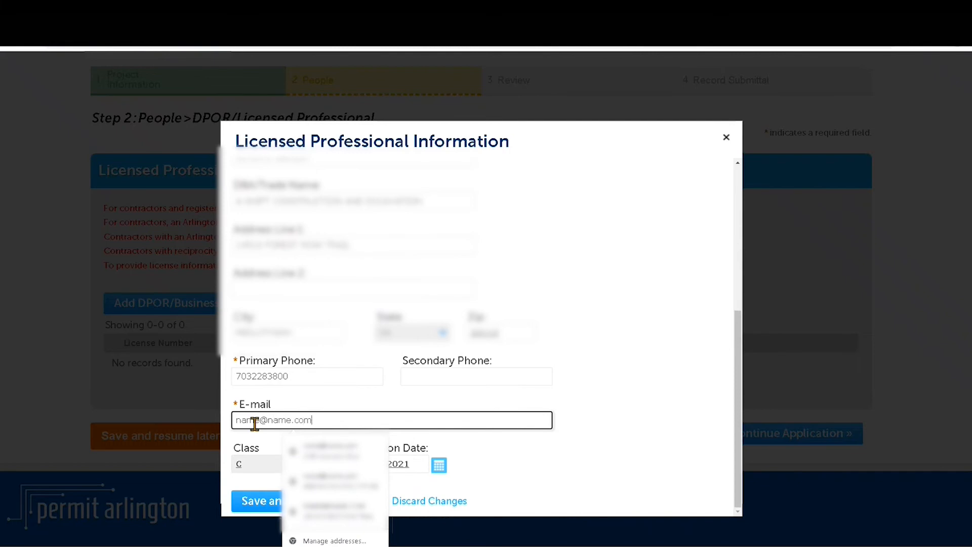
click(250, 504)
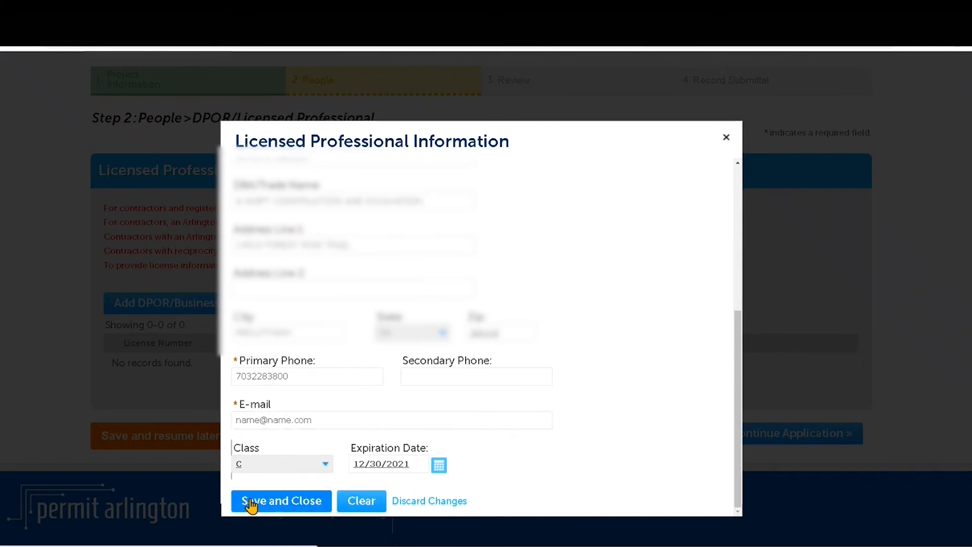
click(251, 503)
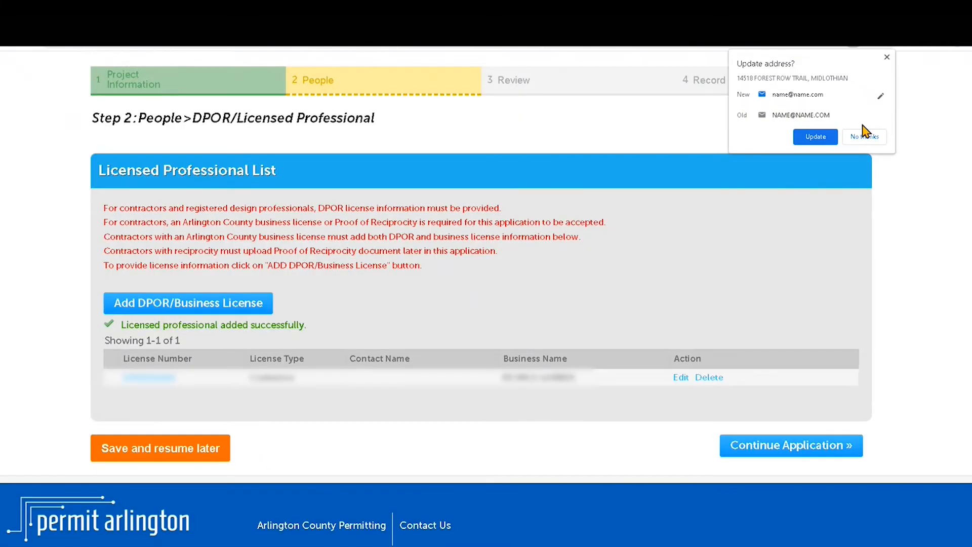
click(863, 134)
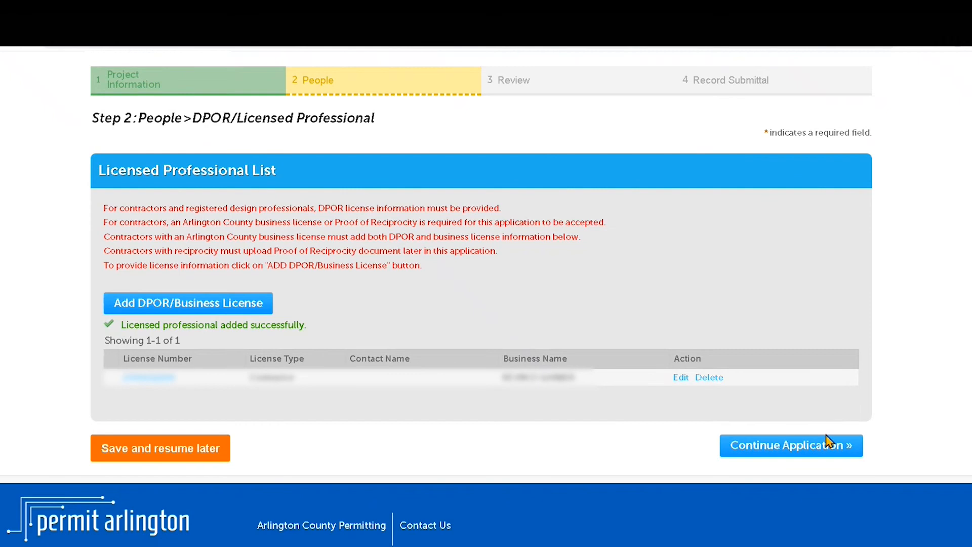
click(804, 452)
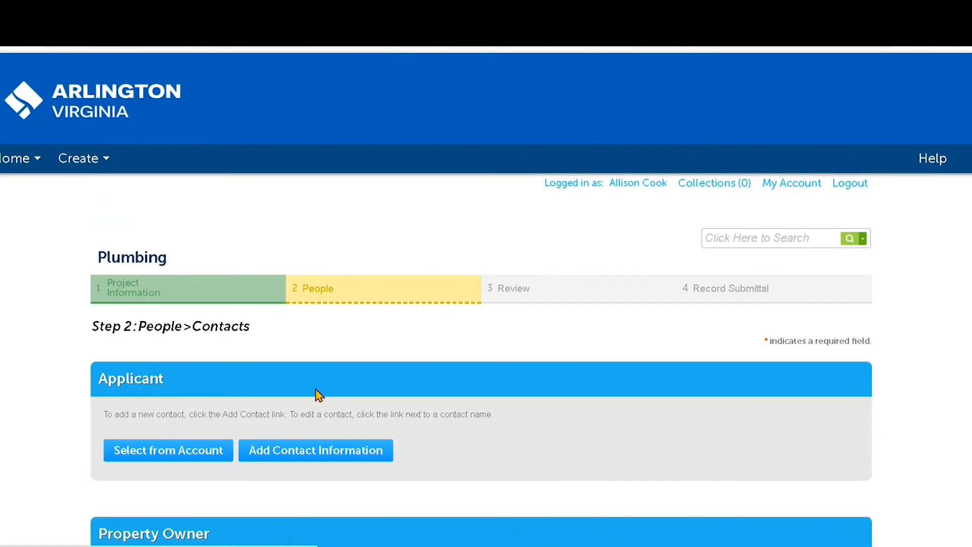
Step: Select the associated individual from the account's contacts as the applicant
scroll(157, 410, down, 2)
click(156, 395)
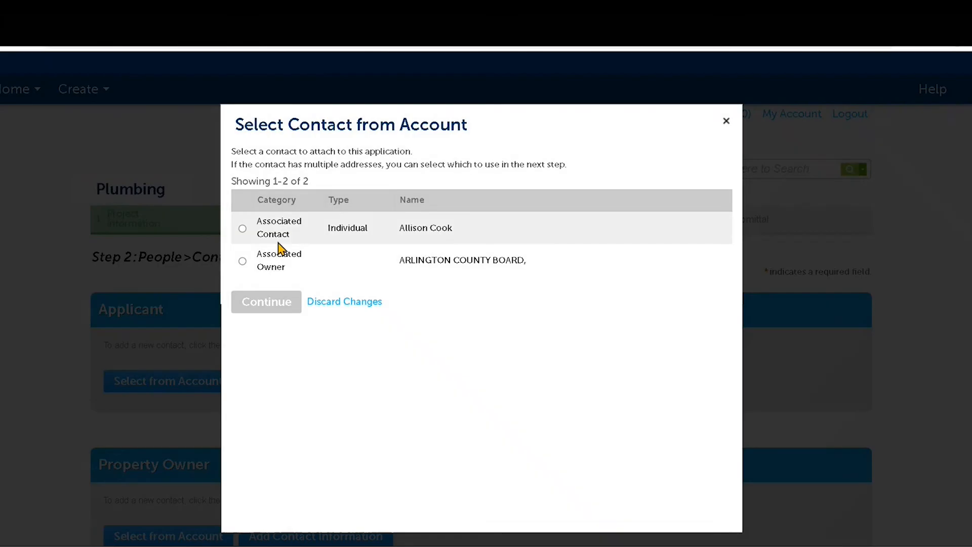
click(243, 228)
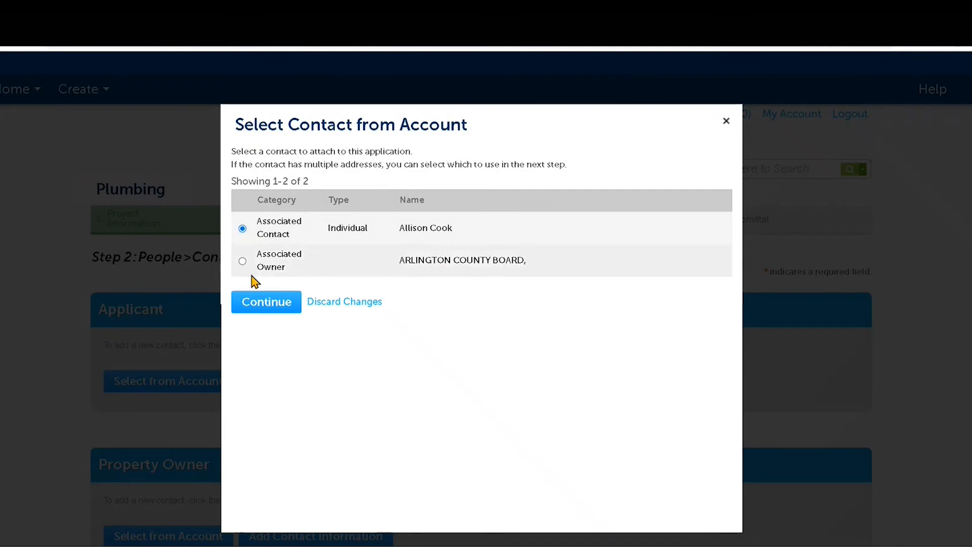
click(251, 310)
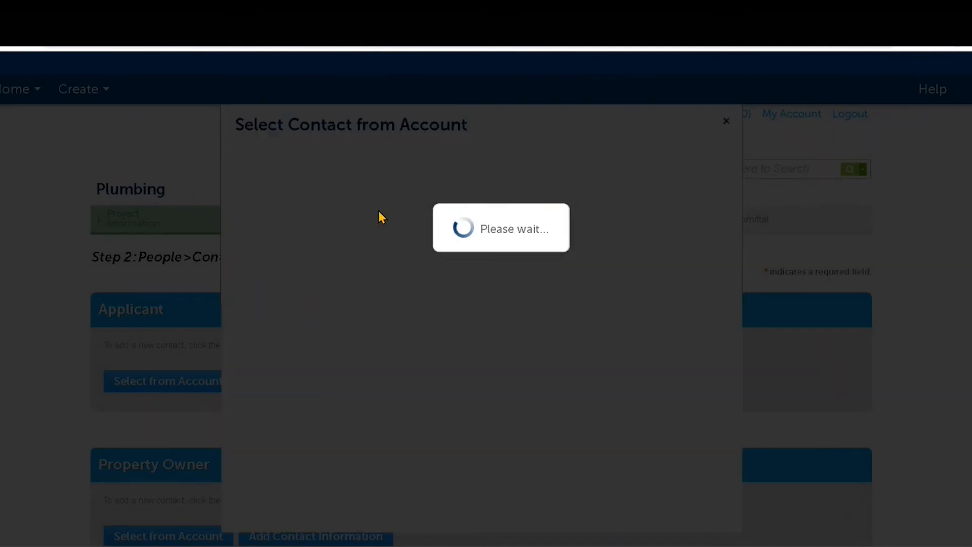
Step: Fill in the applicant's street address, city, state and zip code
click(331, 251)
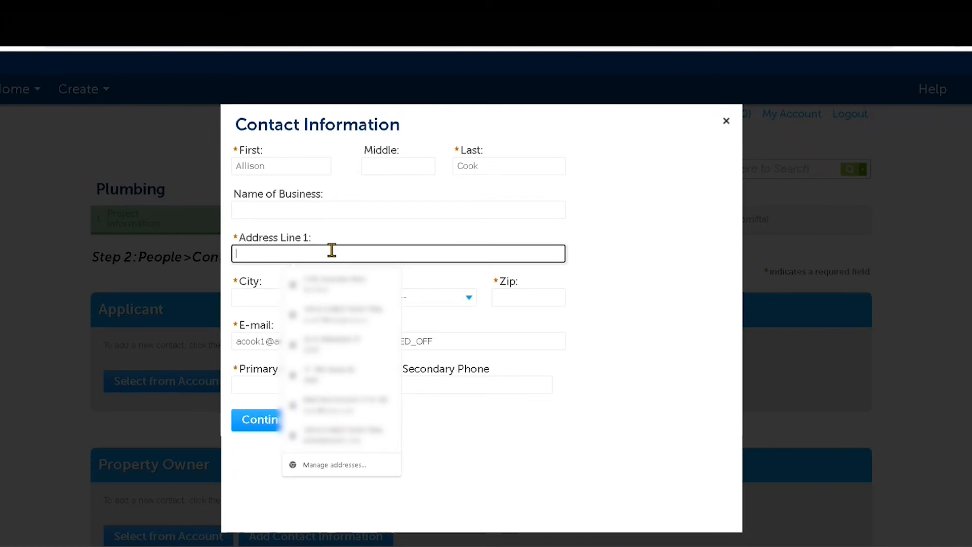
text(2100 )
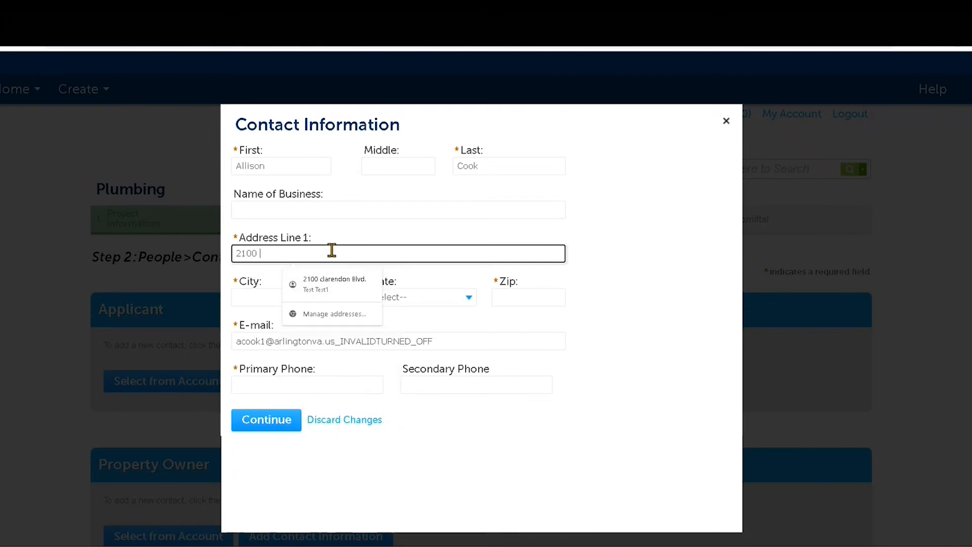
text(Clarendon Blvd)
click(272, 293)
text(Arlington)
key(Tab)
text(va)
key(Tab)
text(20003)
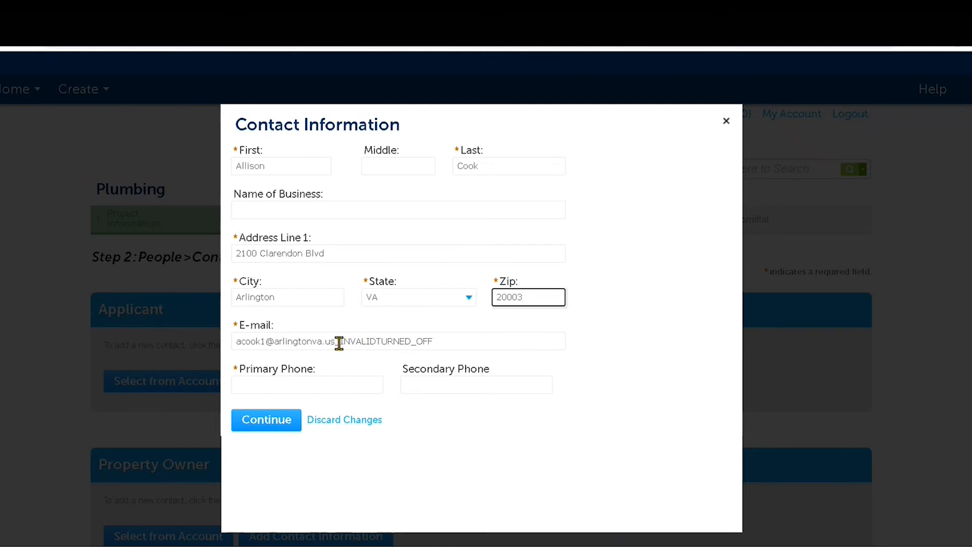
Step: Remove the invalid e-mail suffix, enter the primary phone, and save the applicant
drag(339, 342, 441, 342)
key(BackSpace)
key(BackSpace)
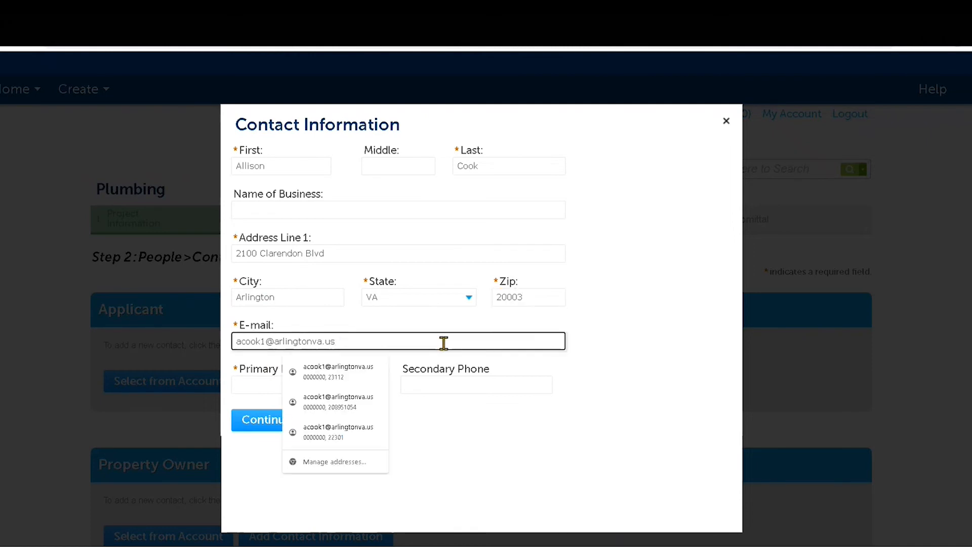
click(257, 386)
click(271, 444)
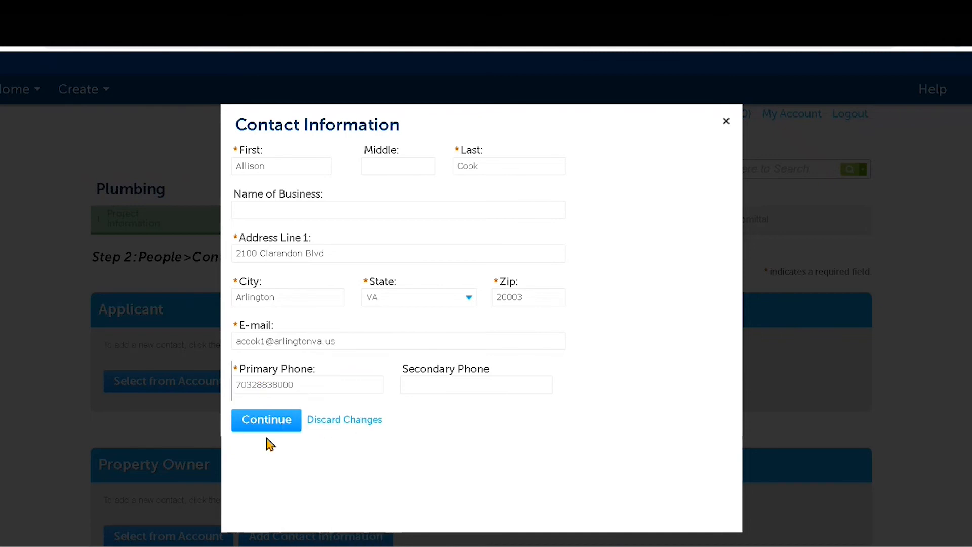
click(265, 427)
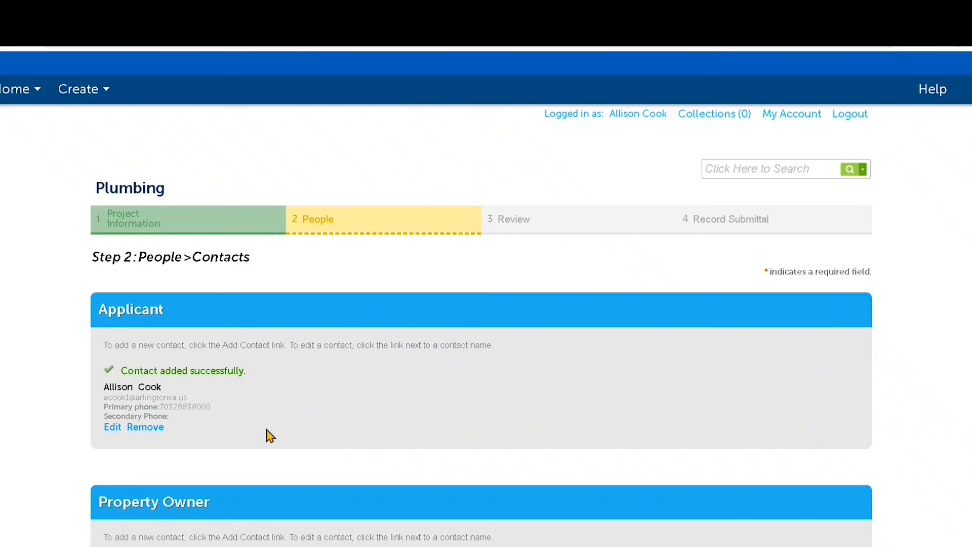
scroll(267, 433, down, 3)
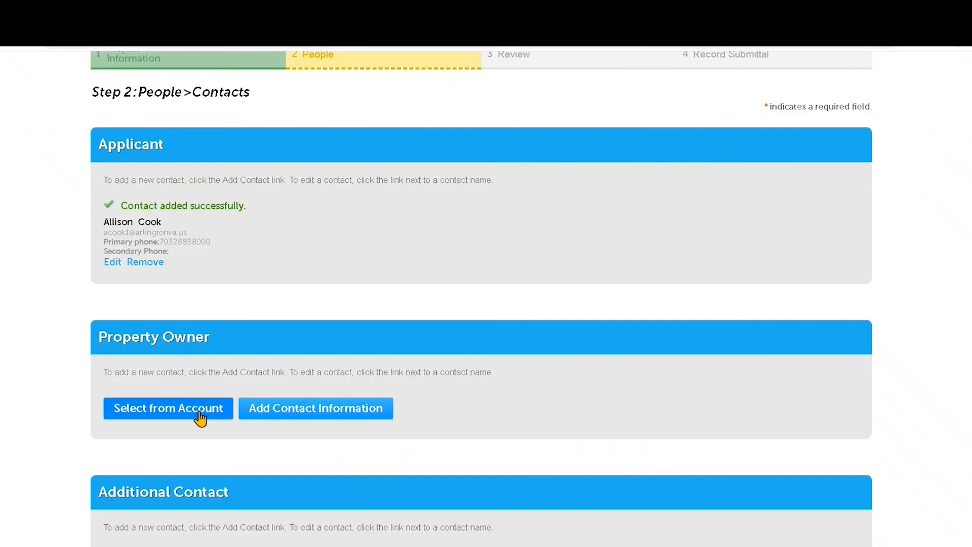
Step: Choose Associated Owner from the account and enter the owner's first, middle and last name
click(200, 416)
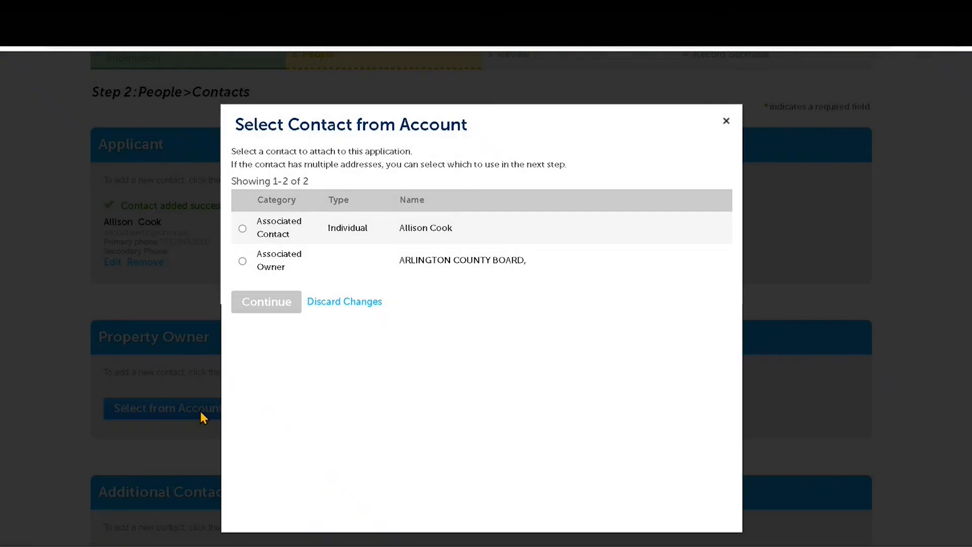
click(242, 262)
click(253, 305)
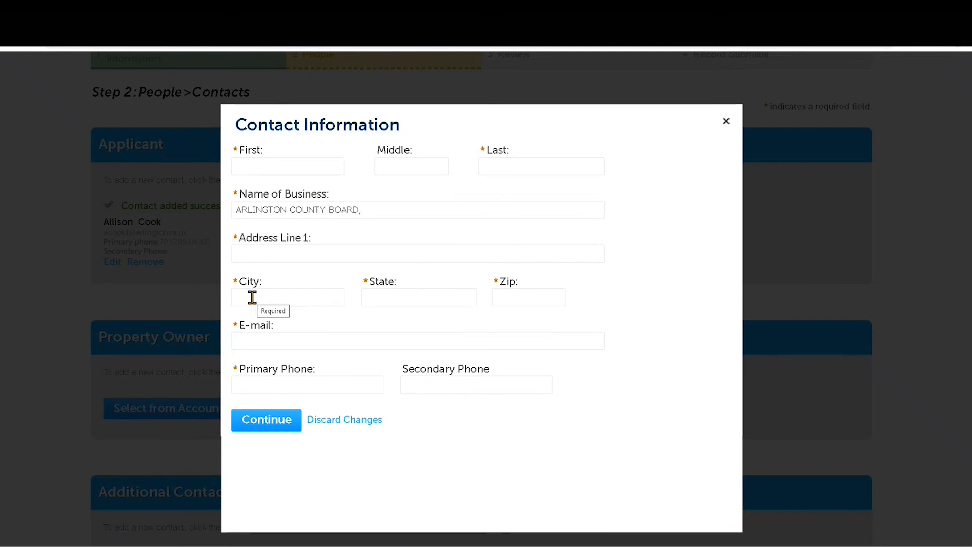
click(286, 166)
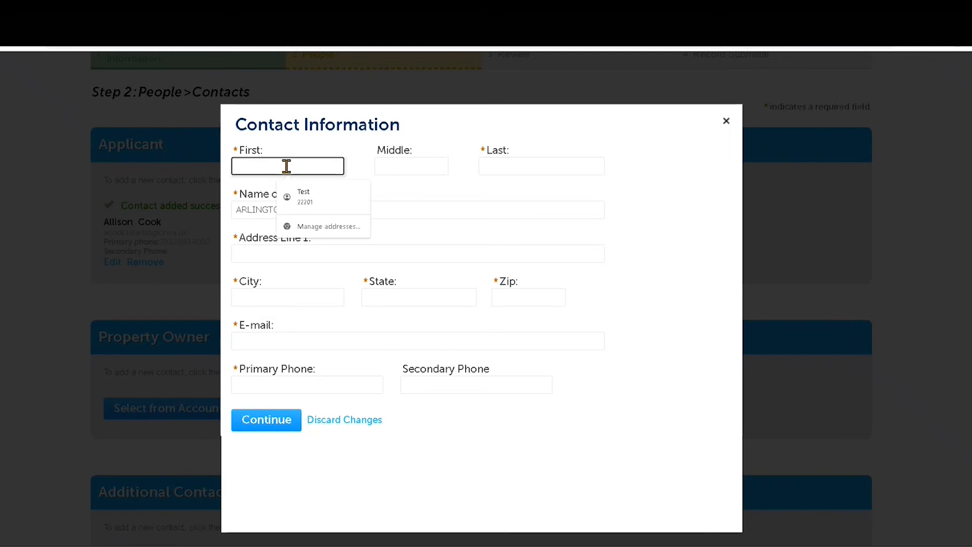
key(Tab)
key(Tab)
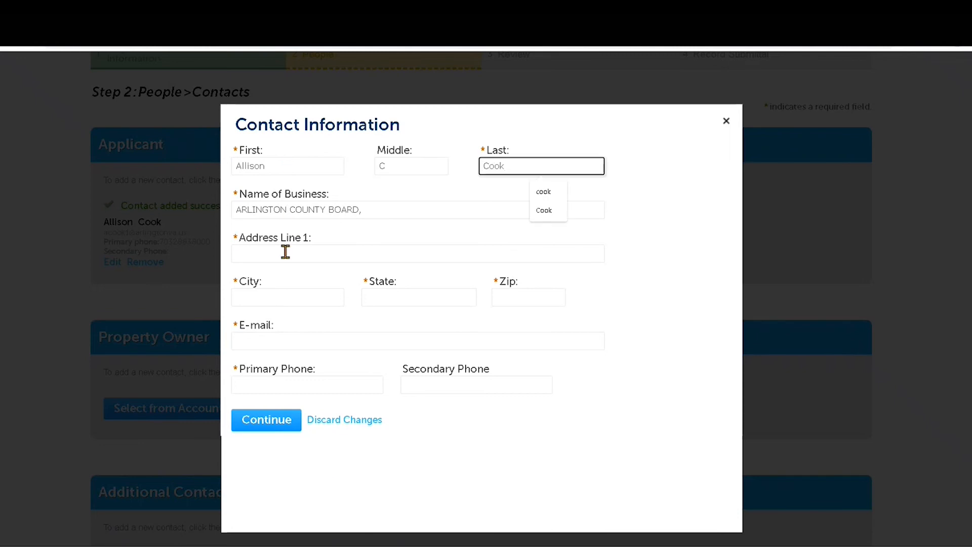
Step: Fill in the owner's street address, city, state and zip code
click(285, 252)
text(2100 Clarendon)
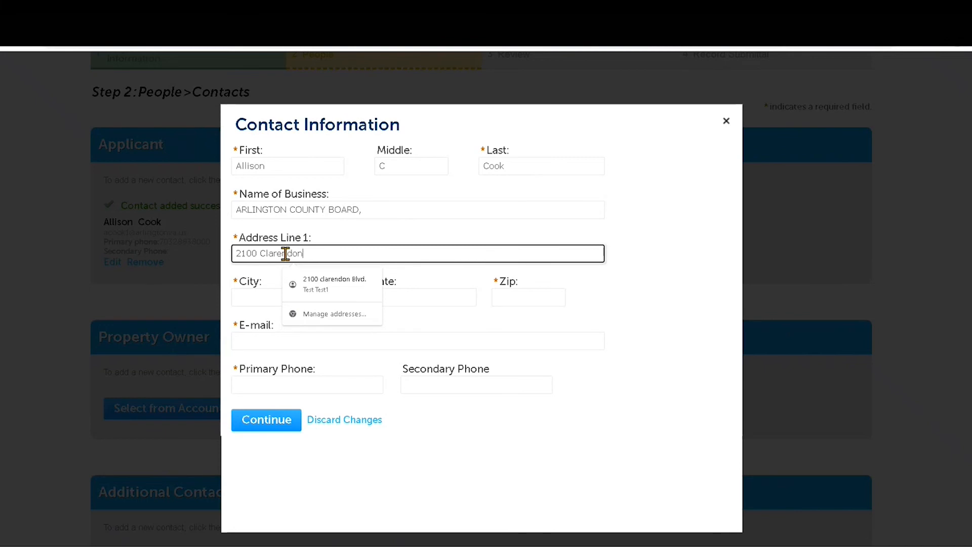
key(Tab)
text(Arlington)
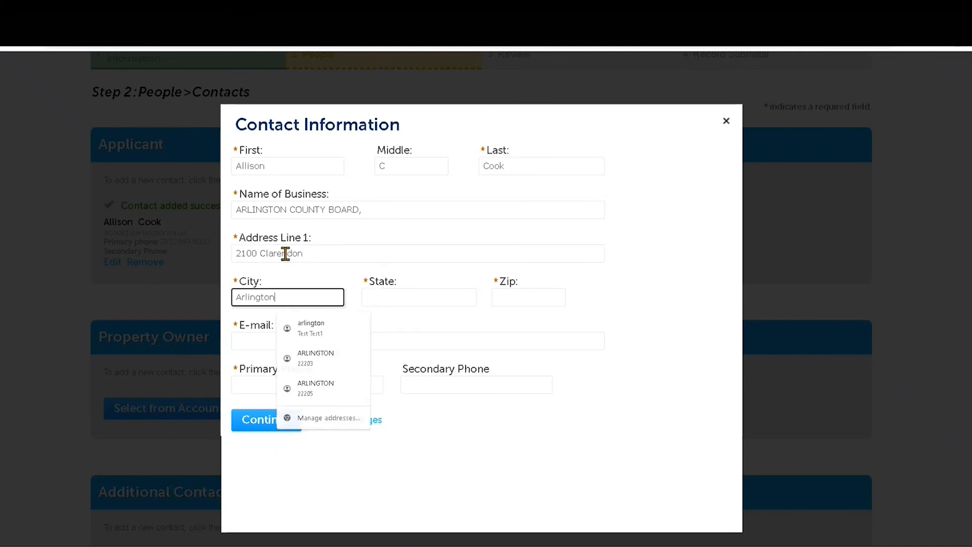
key(Tab)
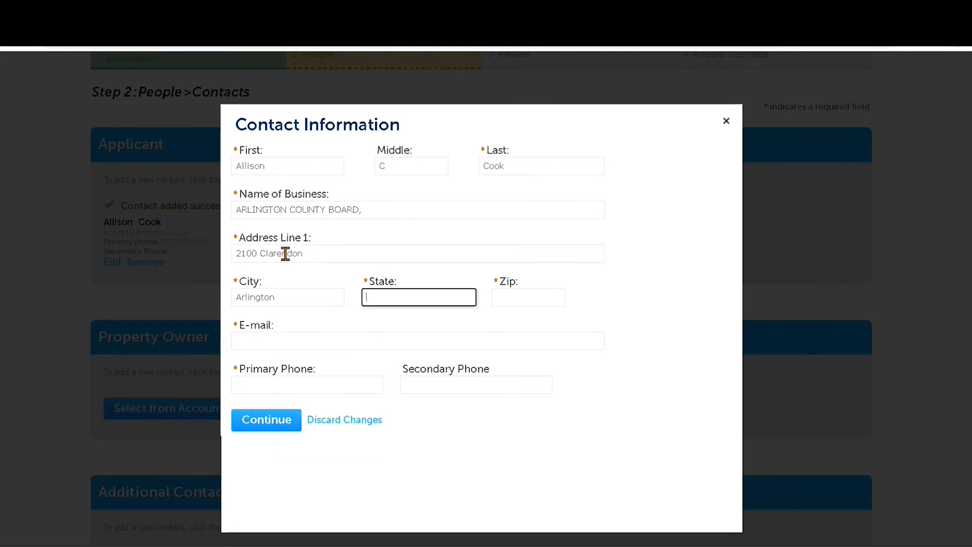
text(va)
key(Tab)
text(2000)
Step: Enter the owner's e-mail and primary phone, then save the property owner contact
click(272, 343)
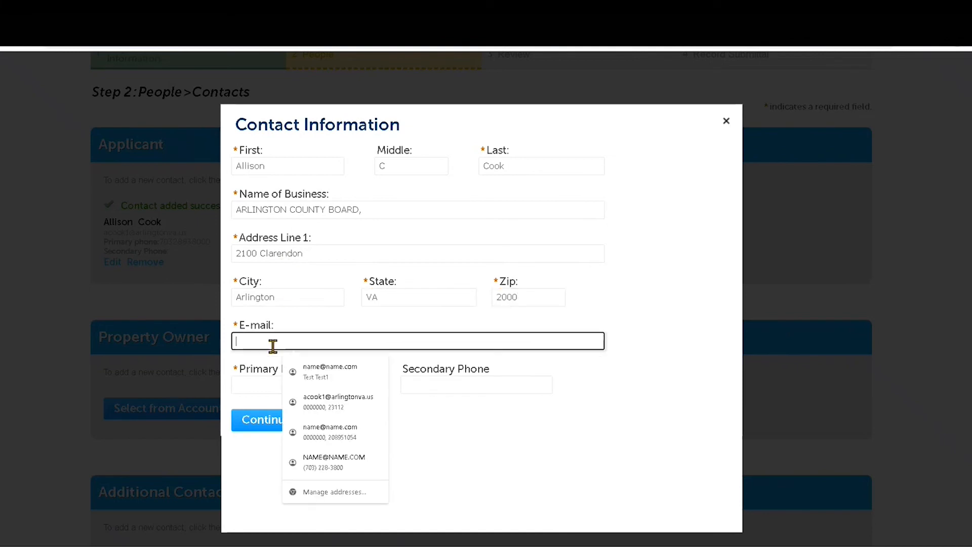
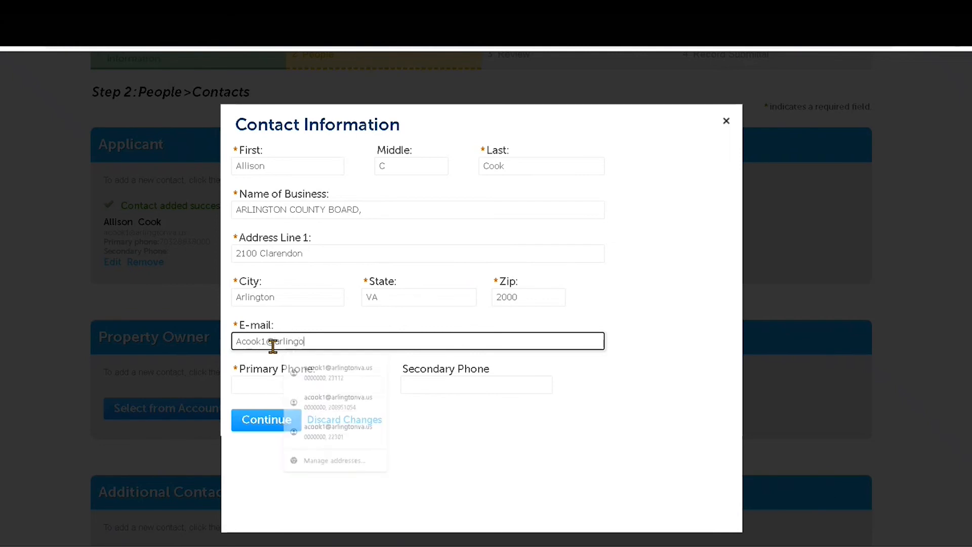
key(Tab)
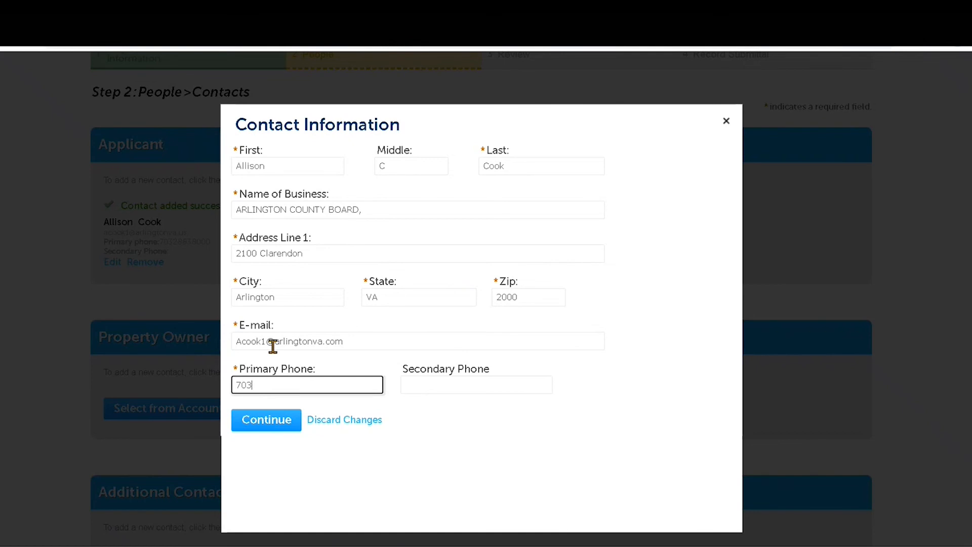
click(257, 426)
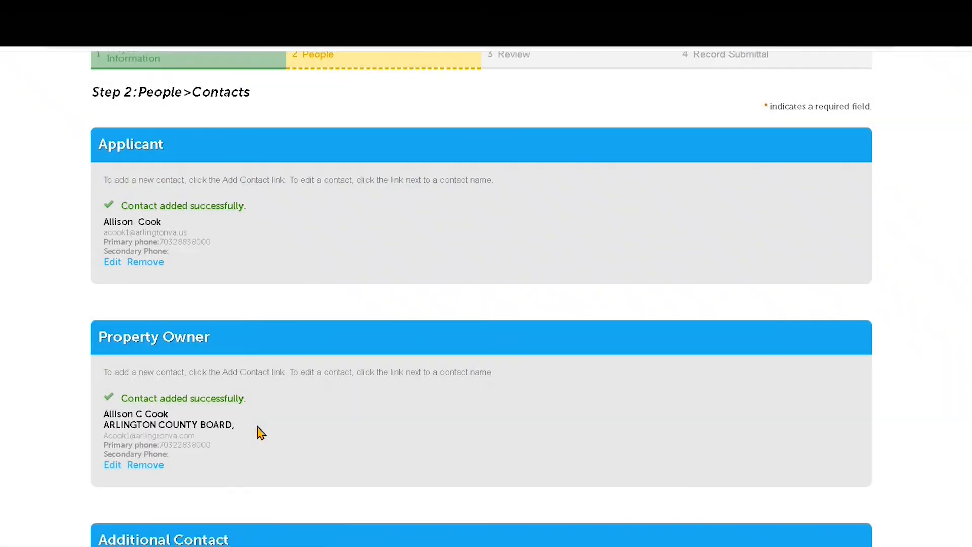
scroll(258, 428, down, 6)
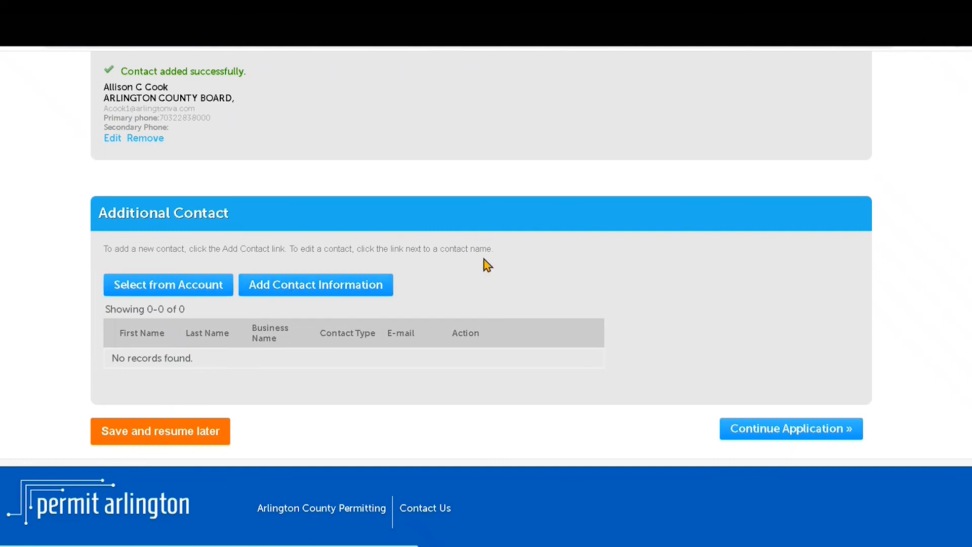
Step: Open the Step 3: Review page and scroll down to the certification statement
click(753, 433)
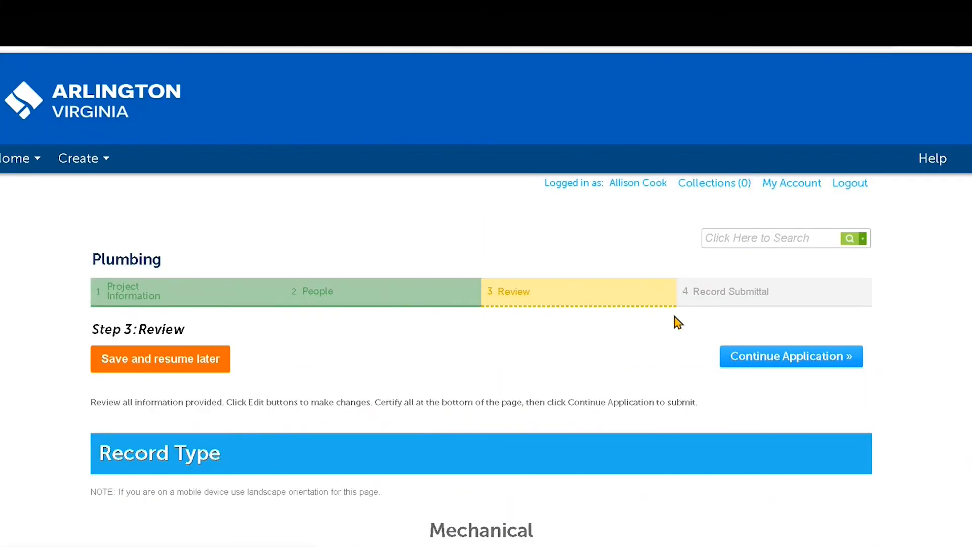
scroll(677, 322, down, 1)
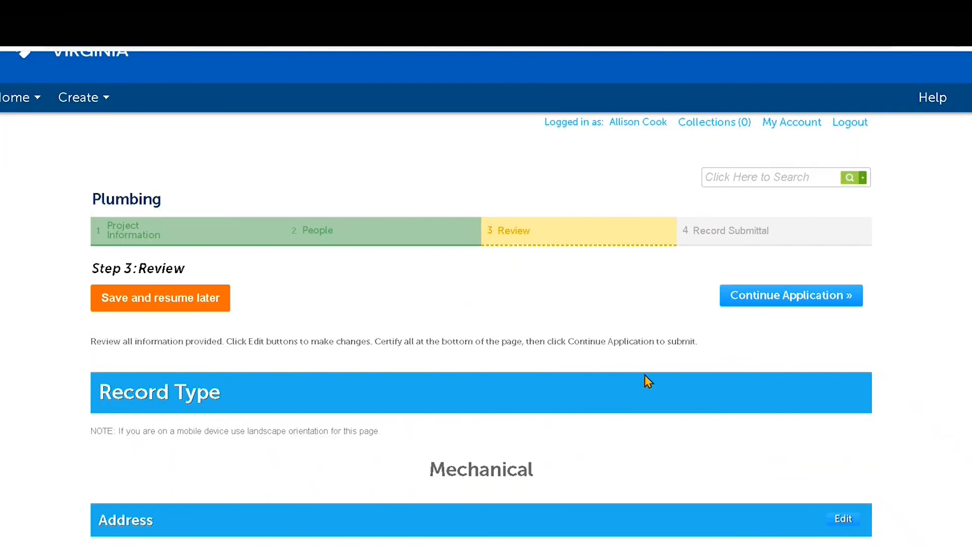
scroll(646, 381, down, 2)
scroll(647, 381, down, 1)
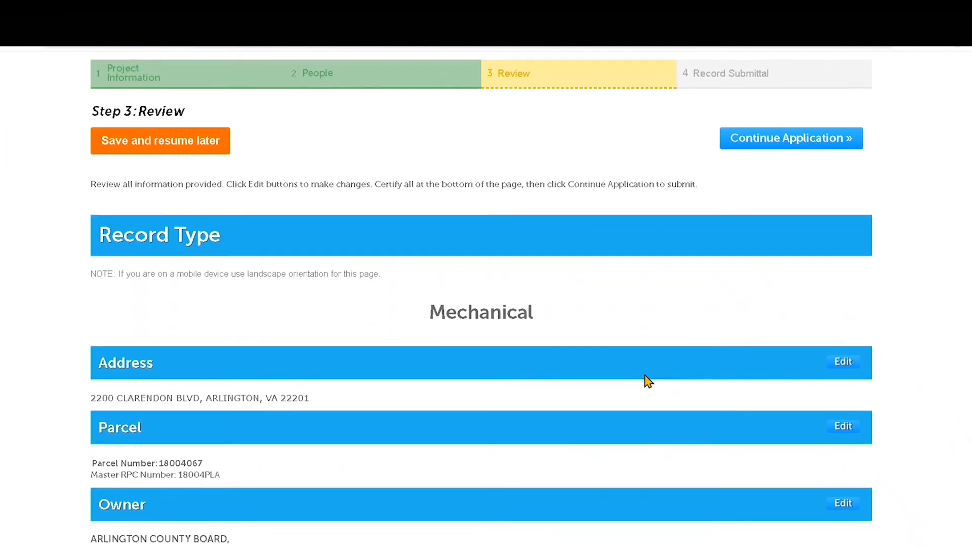
scroll(648, 381, down, 3)
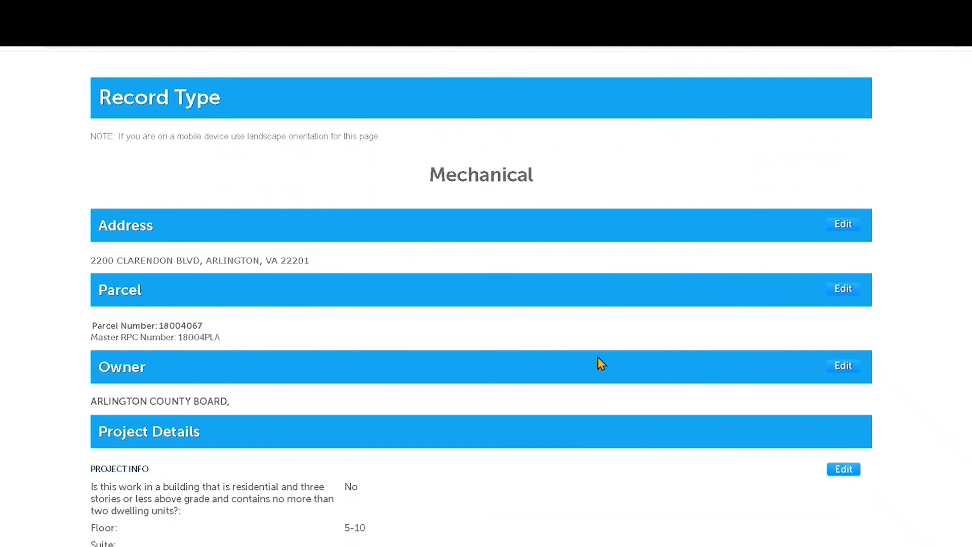
scroll(599, 363, down, 2)
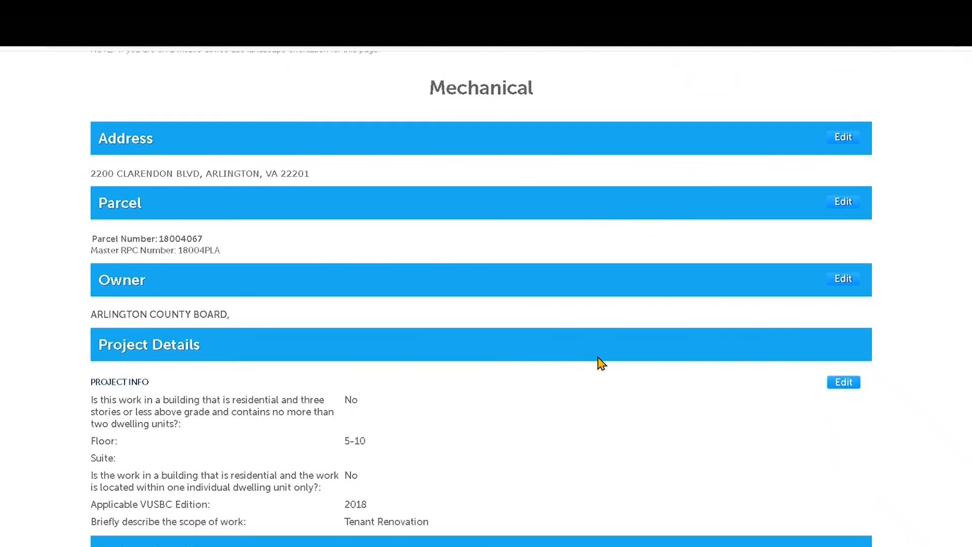
scroll(601, 363, down, 1)
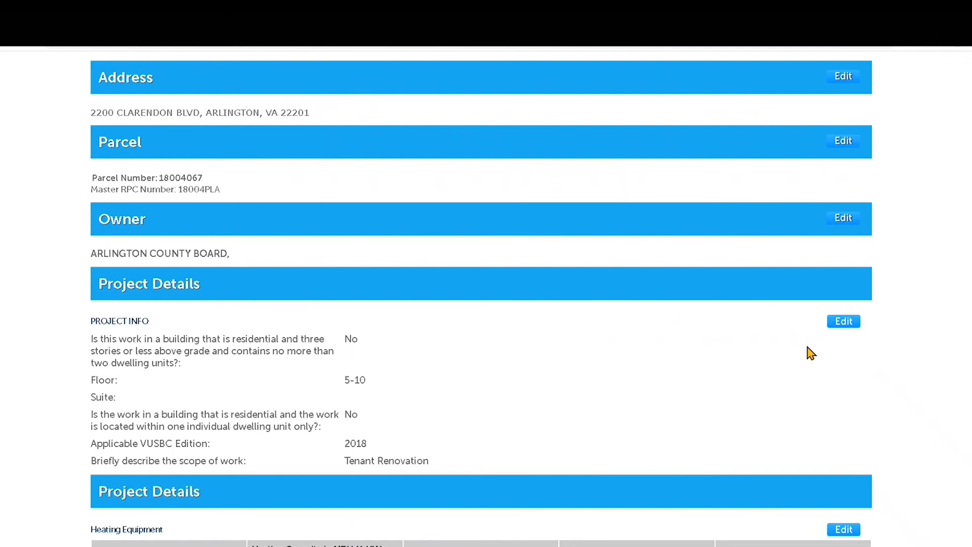
scroll(809, 350, down, 2)
scroll(727, 328, down, 4)
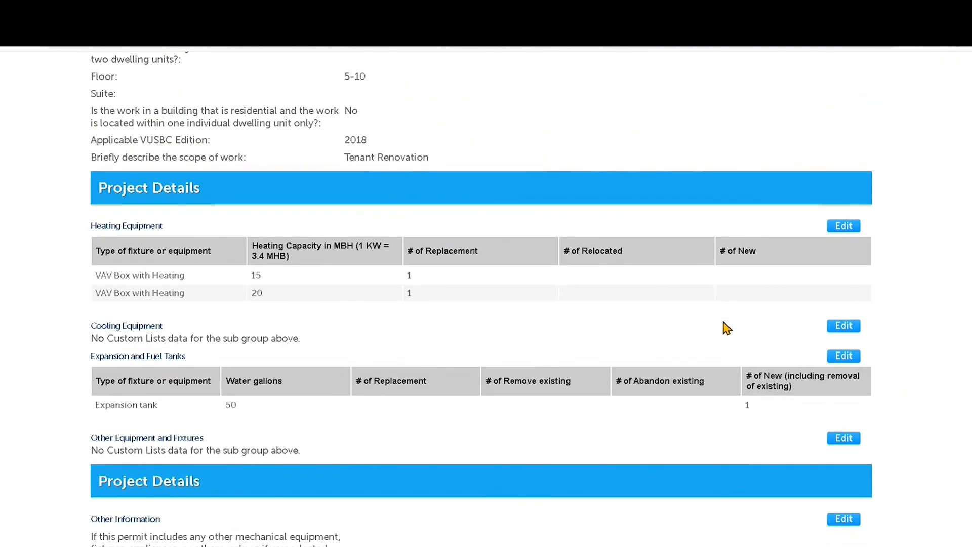
scroll(727, 328, down, 5)
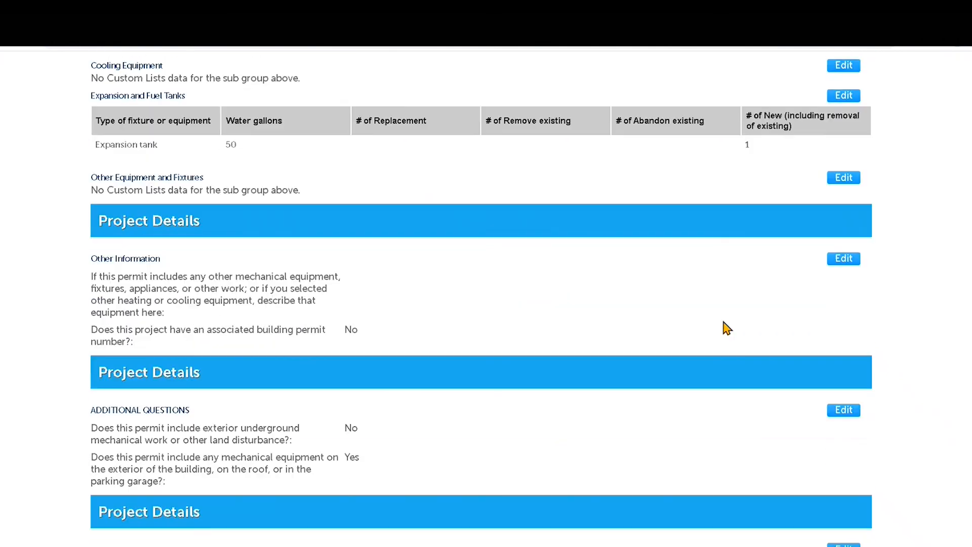
scroll(727, 328, down, 8)
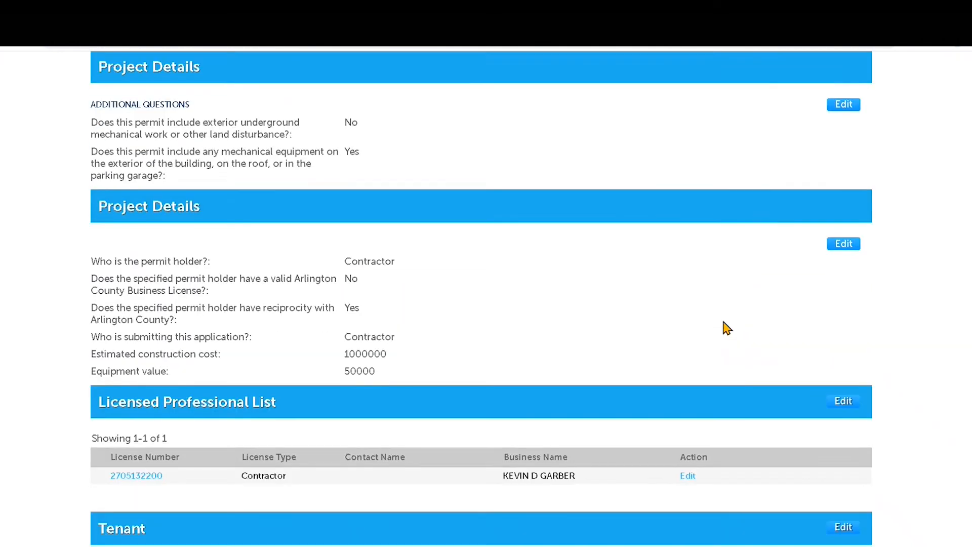
scroll(727, 328, down, 12)
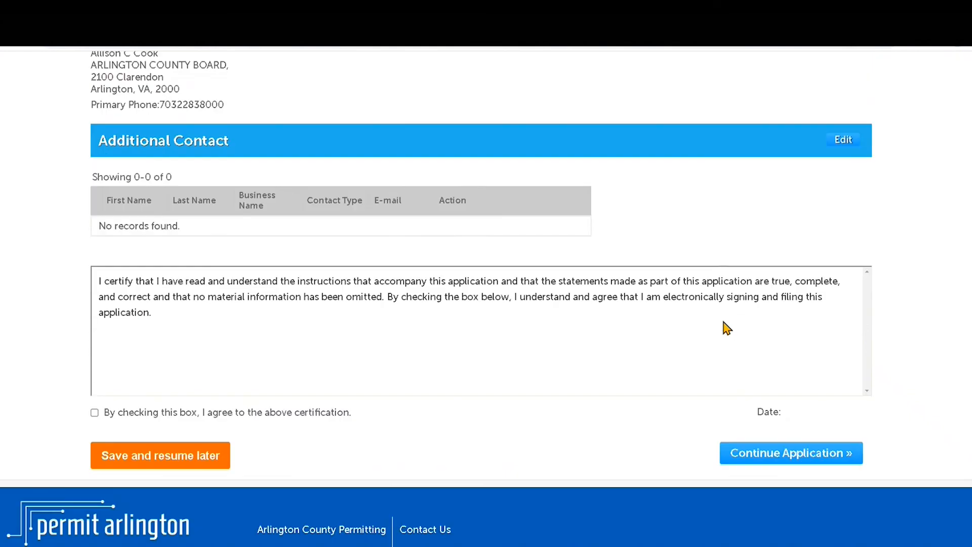
Step: Tick the certification checkbox and continue to Step 4: Record Submittal
click(95, 412)
click(771, 464)
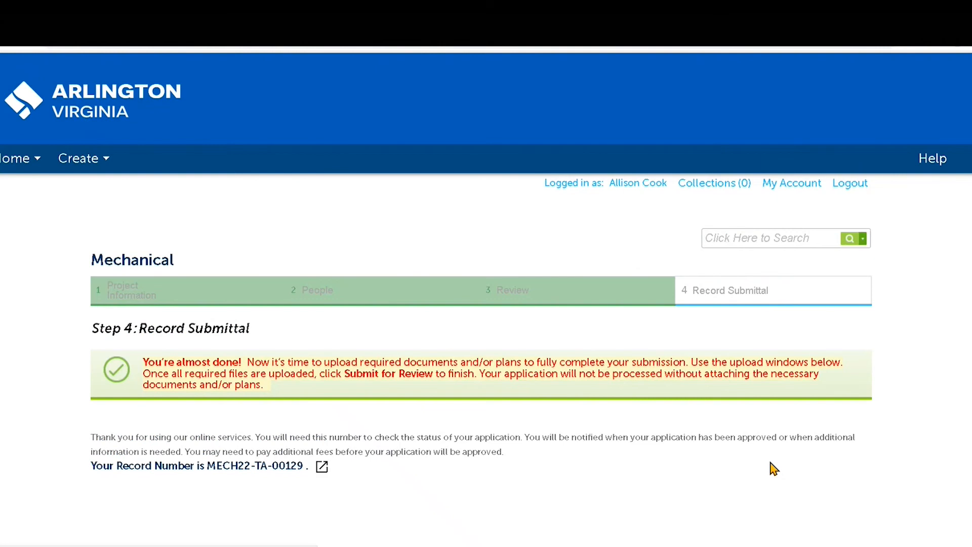
scroll(532, 451, down, 3)
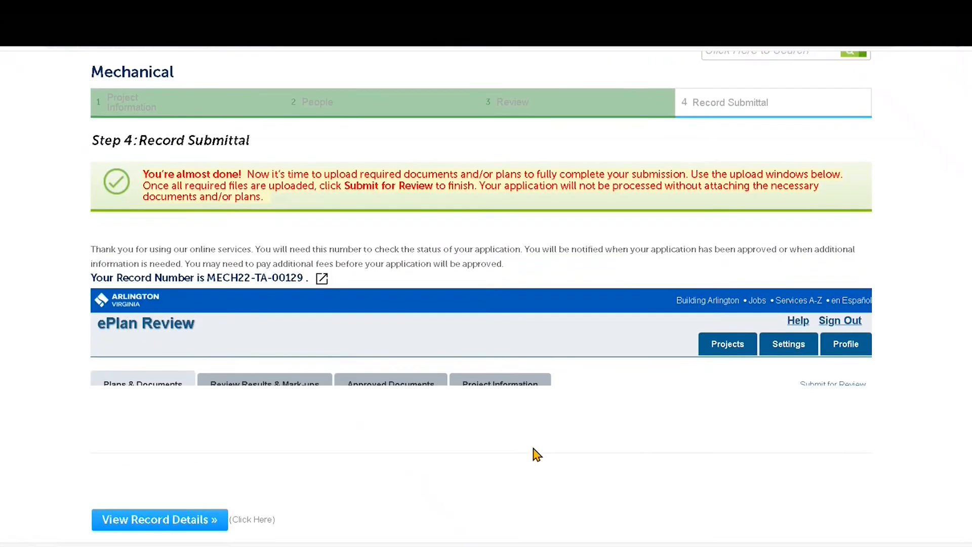
scroll(536, 454, down, 2)
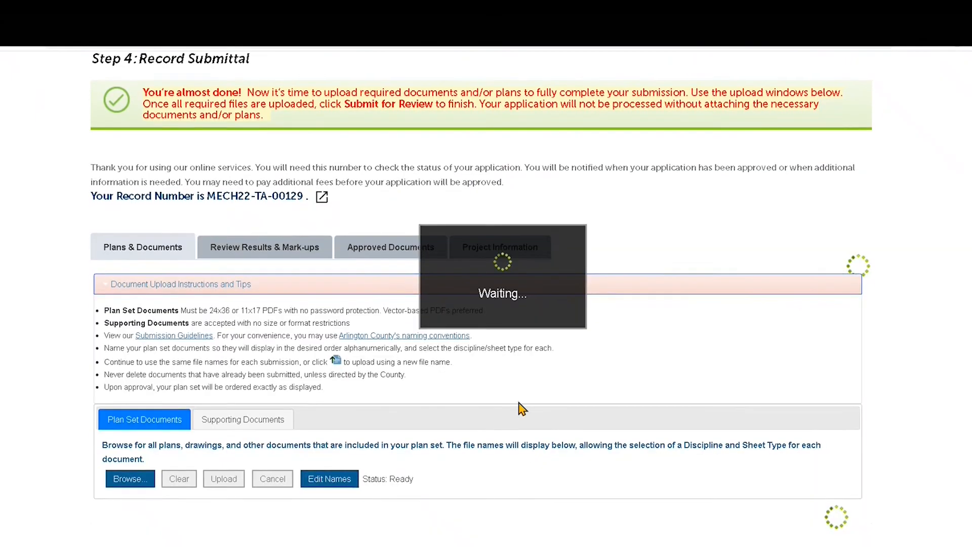
scroll(521, 408, down, 2)
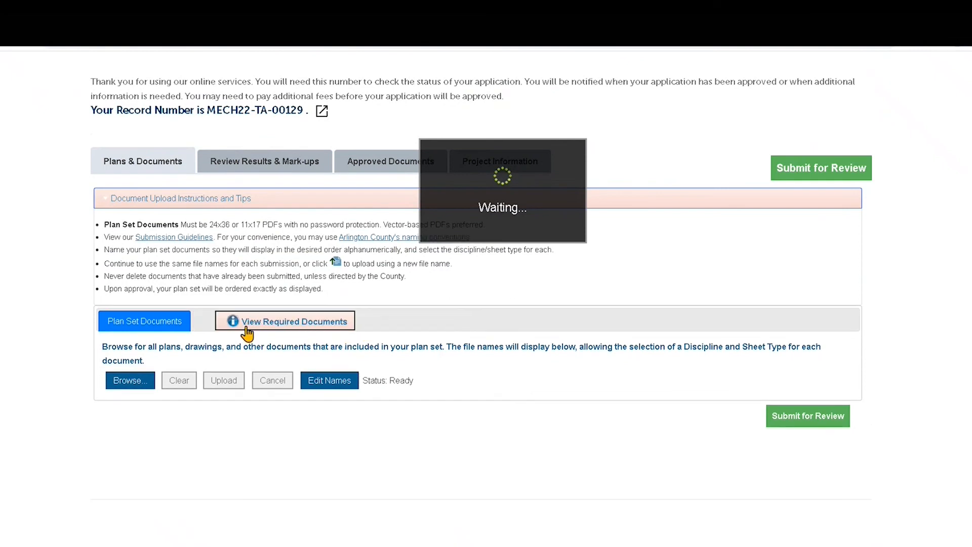
click(305, 326)
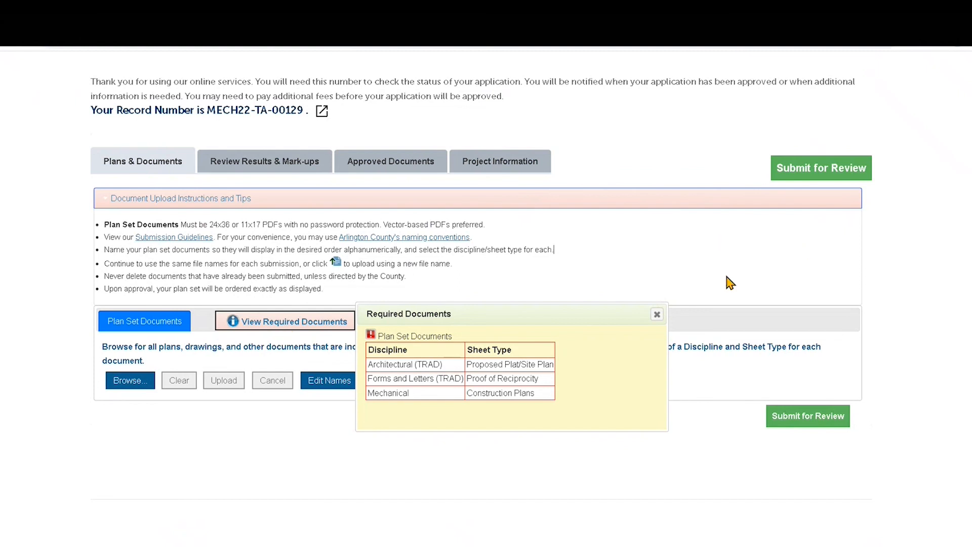
click(657, 313)
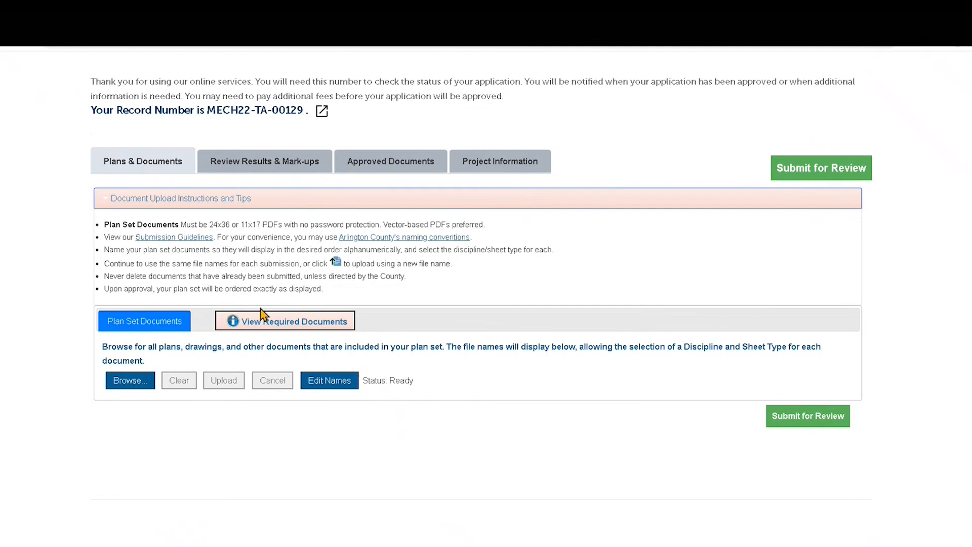
Step: Add the three RALT47356 comment letter PDFs to the plan set
click(128, 387)
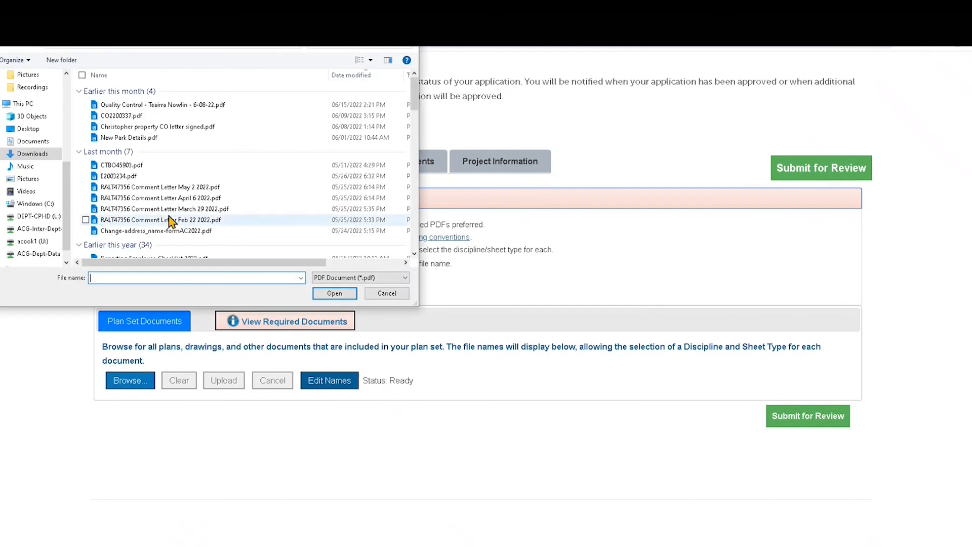
click(173, 187)
shift+click(177, 211)
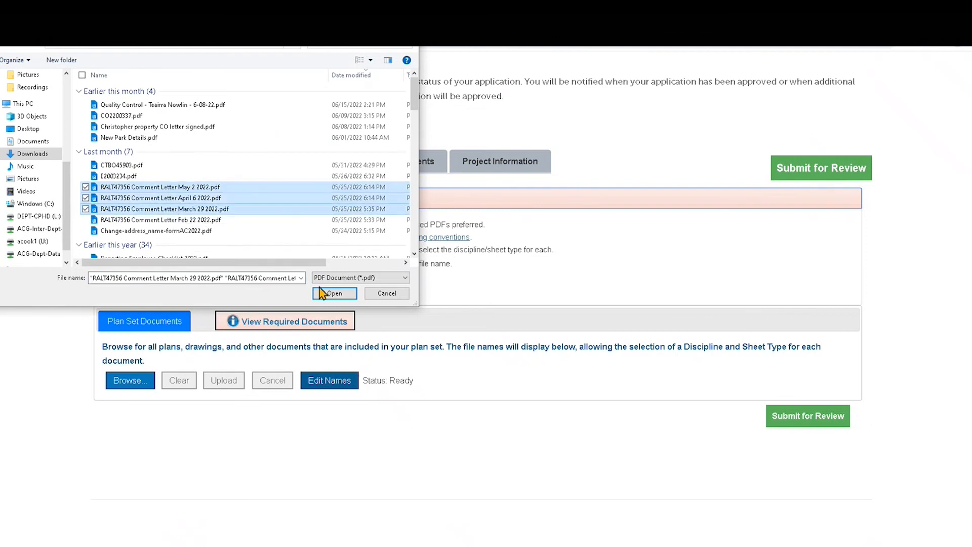
click(334, 293)
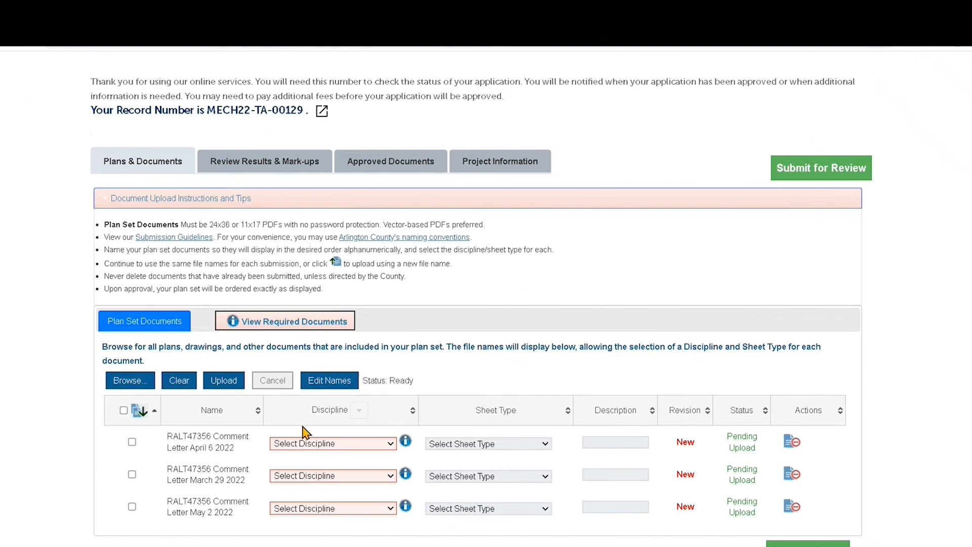
Step: Tag the first letter Architectural (TRAD)/Proposed Plat/Site Plan and the second Forms and Letters (TRAD)/Proof of Reciprocity
click(313, 445)
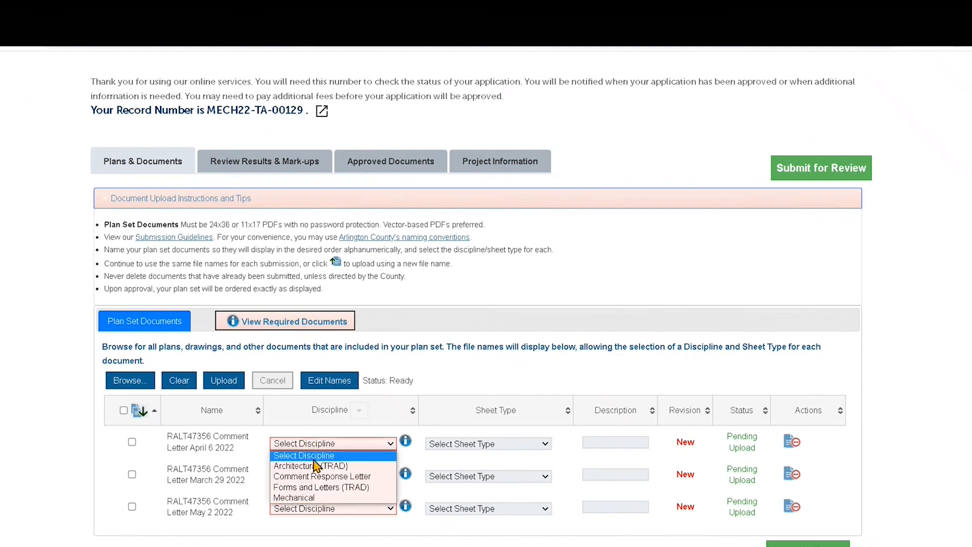
click(314, 465)
click(479, 444)
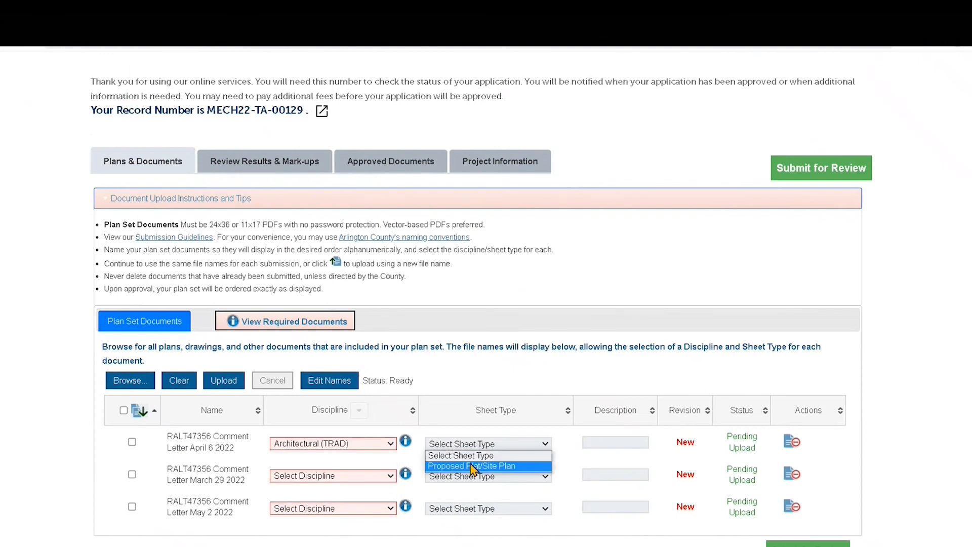
click(472, 466)
click(307, 329)
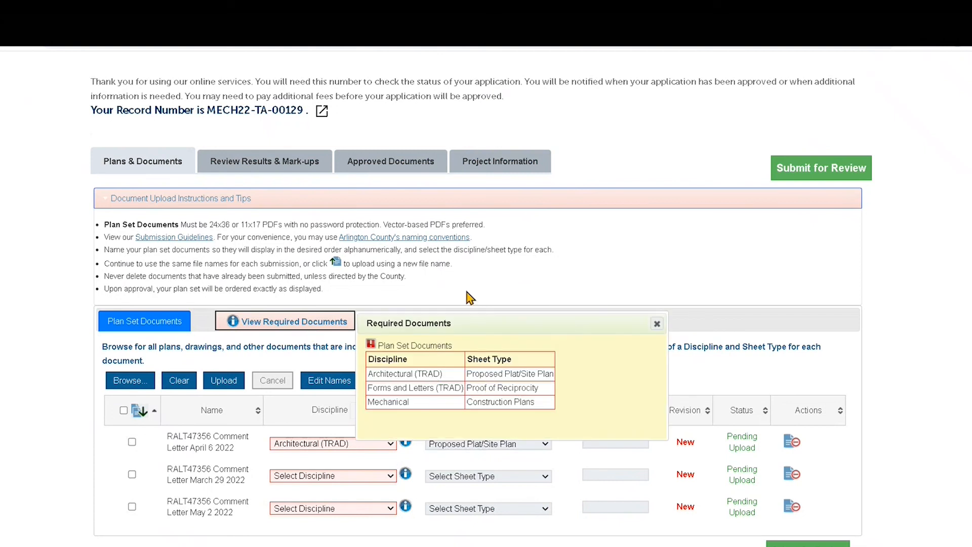
click(351, 476)
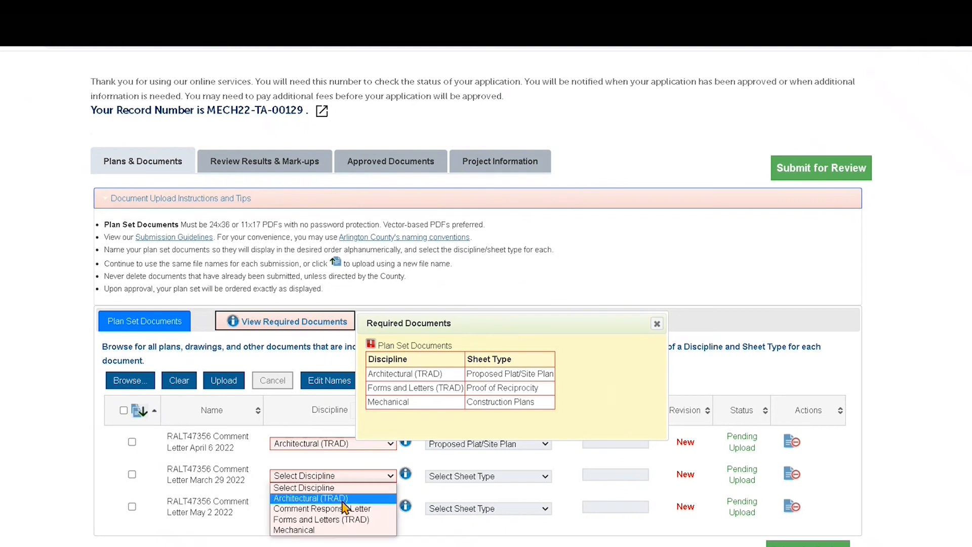
click(337, 520)
click(495, 477)
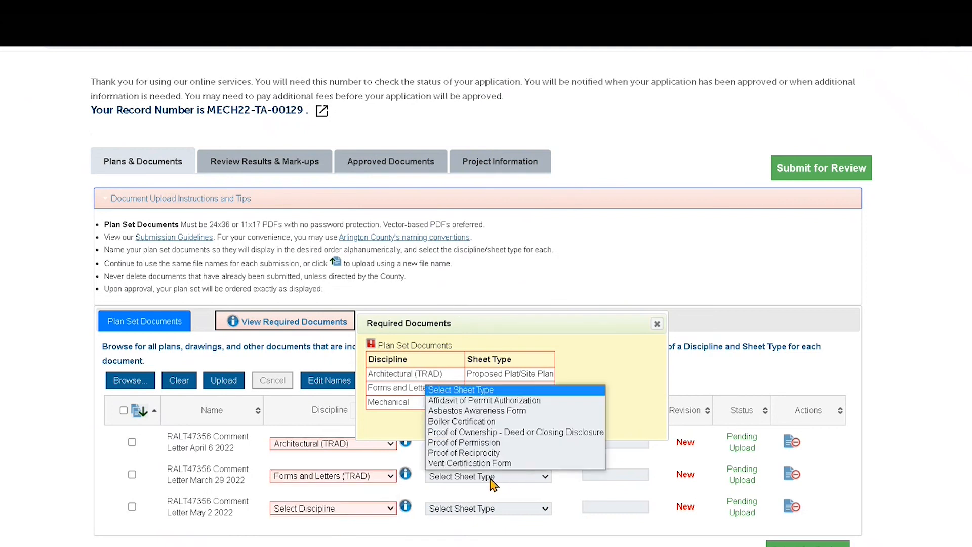
click(496, 452)
Step: Tag the third letter Mechanical with sheet type Construction Plans
click(359, 508)
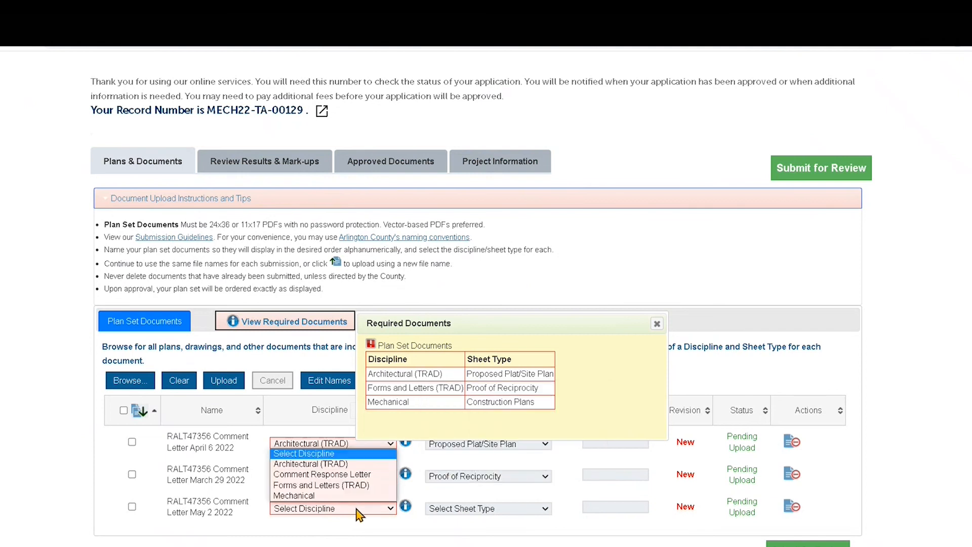
click(355, 496)
click(454, 514)
click(457, 521)
click(460, 510)
click(462, 530)
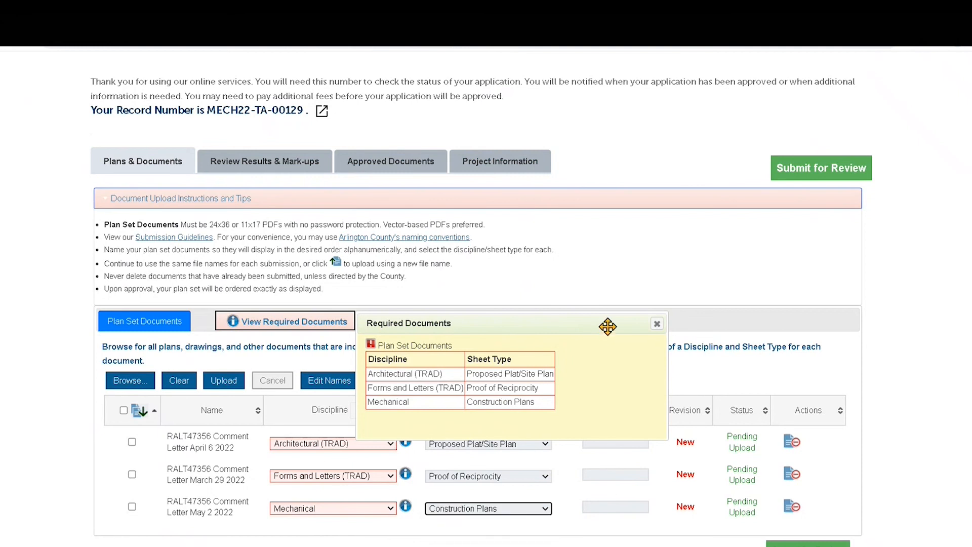
click(656, 323)
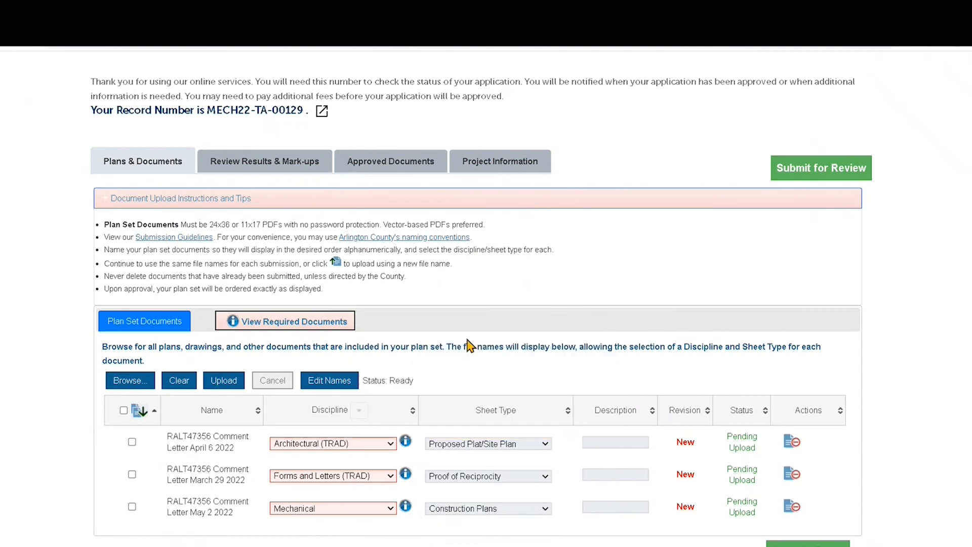
Step: Upload the three RALT47356 comment letters so each lists as Revision 1 with Success status
click(223, 384)
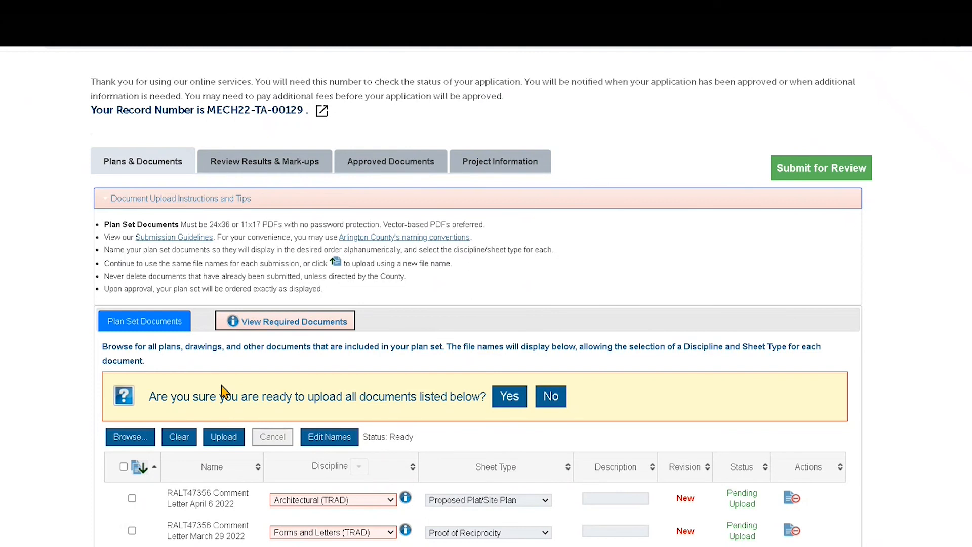
click(508, 398)
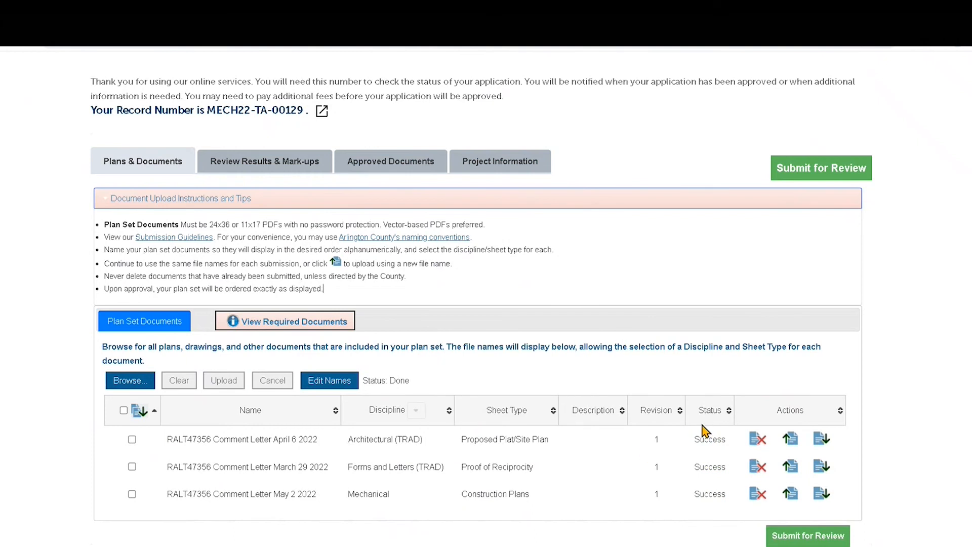
Step: Submit the plan set for review, confirming in the Plan Review dialog and acknowledging with OK
click(812, 538)
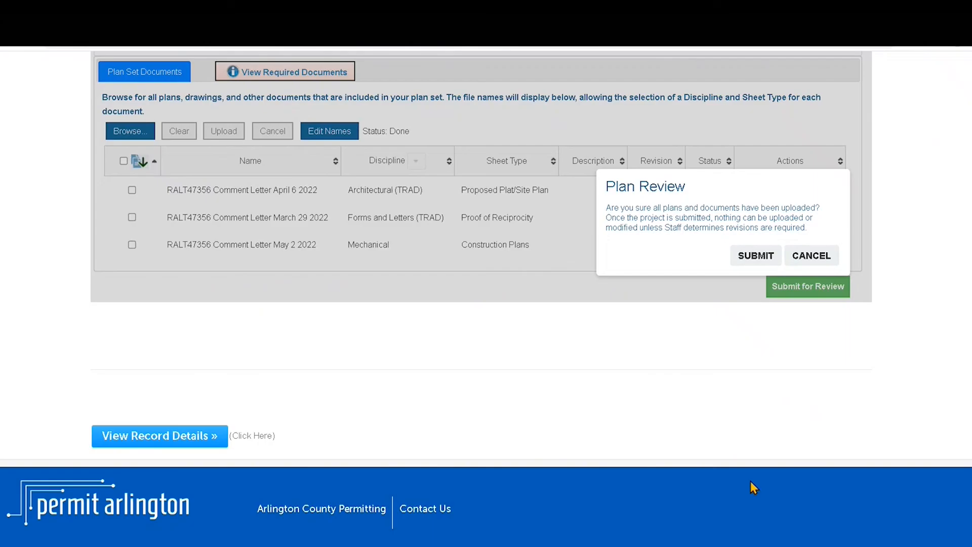
click(754, 259)
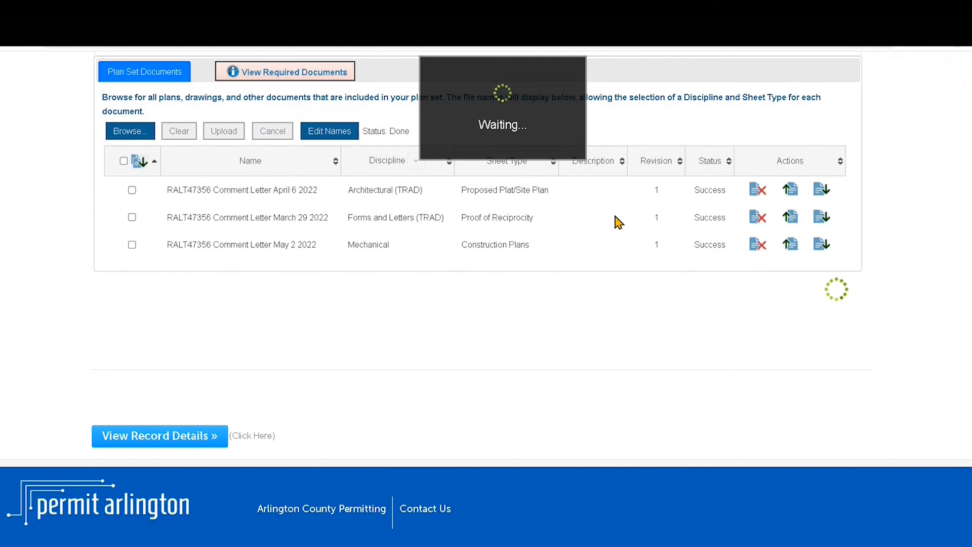
scroll(619, 223, up, 2)
scroll(619, 222, up, 3)
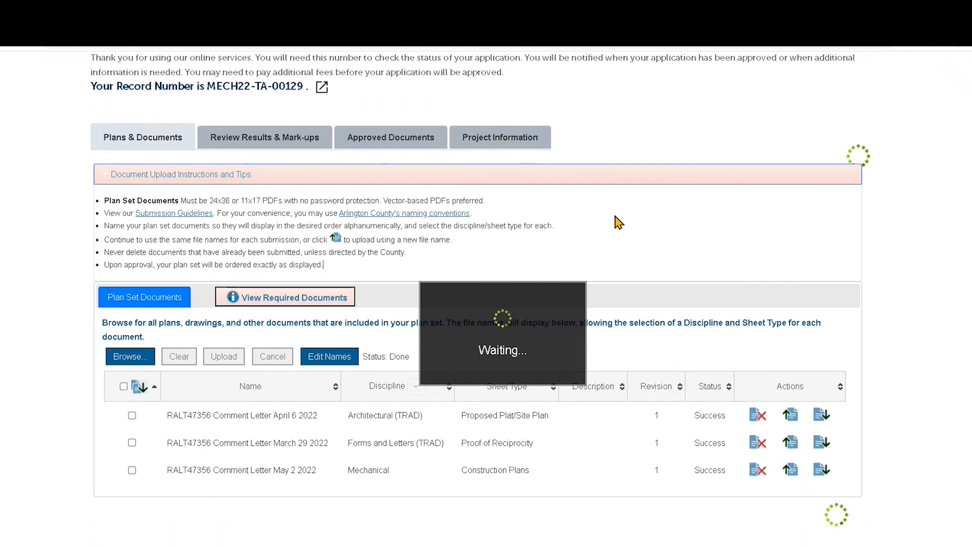
scroll(601, 288, down, 4)
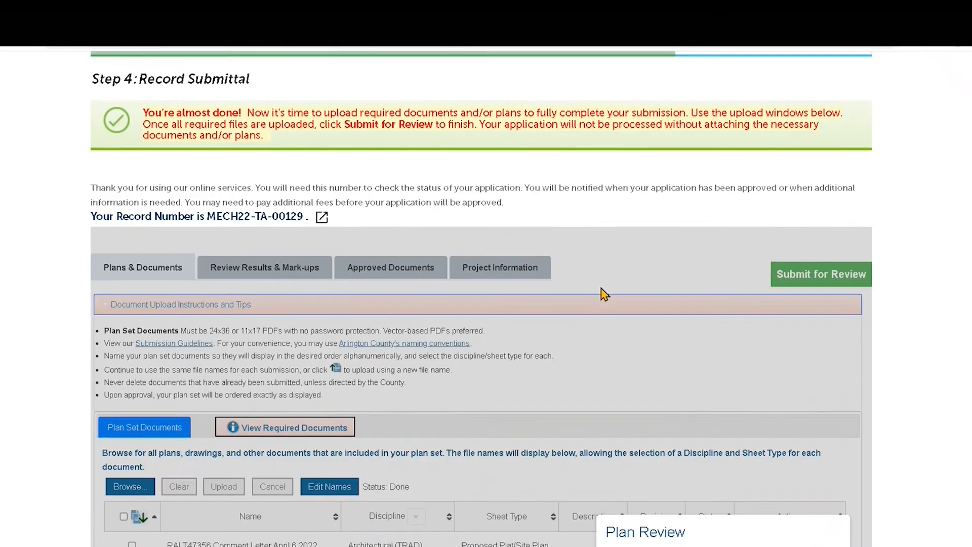
scroll(602, 293, down, 2)
click(825, 534)
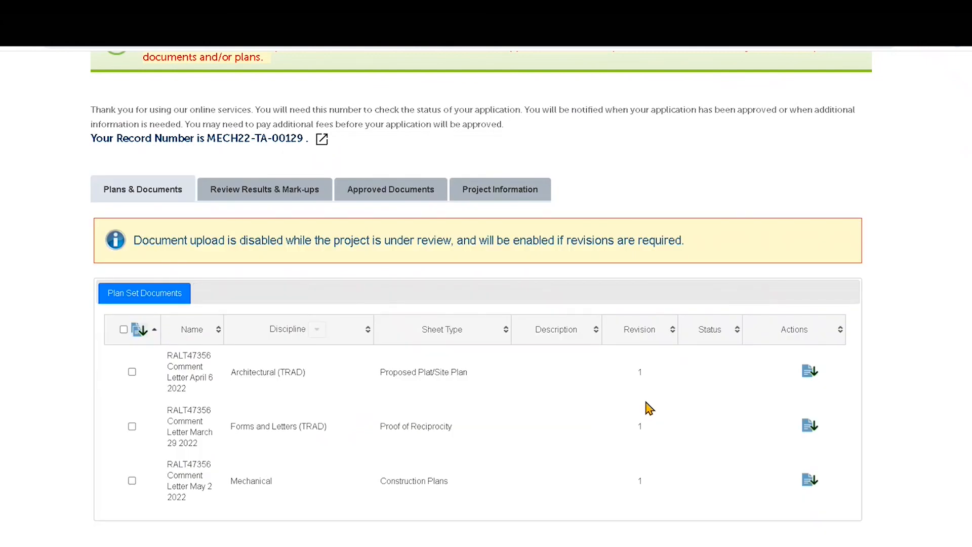
Step: Highlight the 'Your Record Number is …' line at the top of the record page
scroll(650, 407, up, 2)
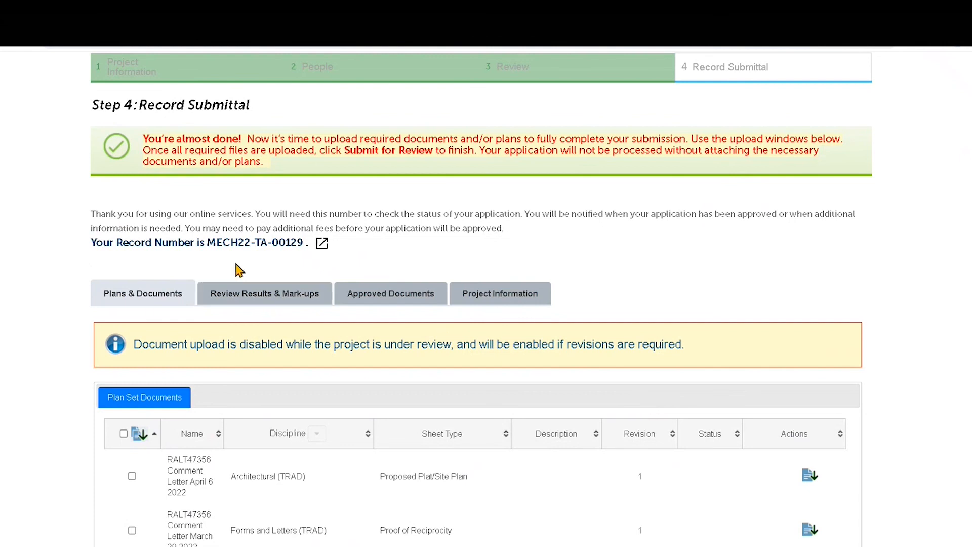
drag(92, 244, 302, 244)
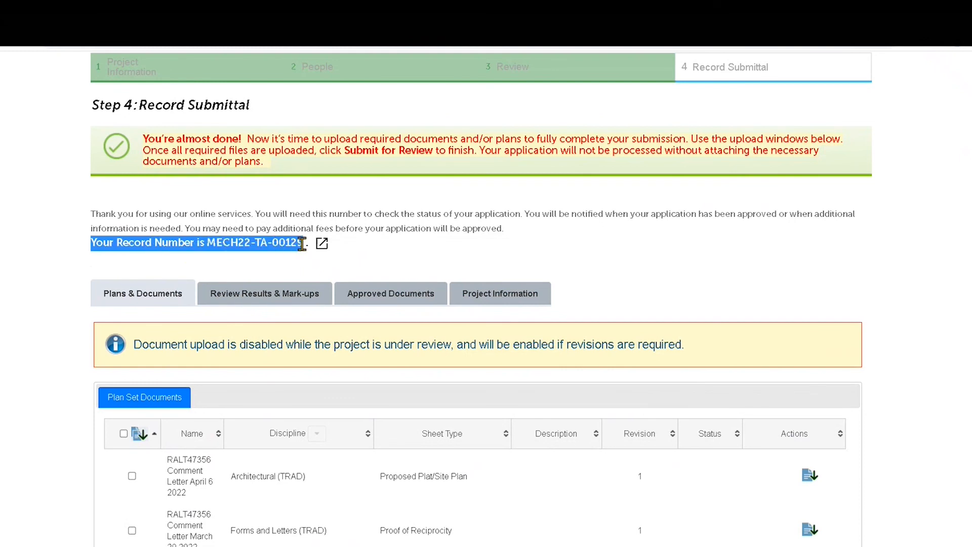